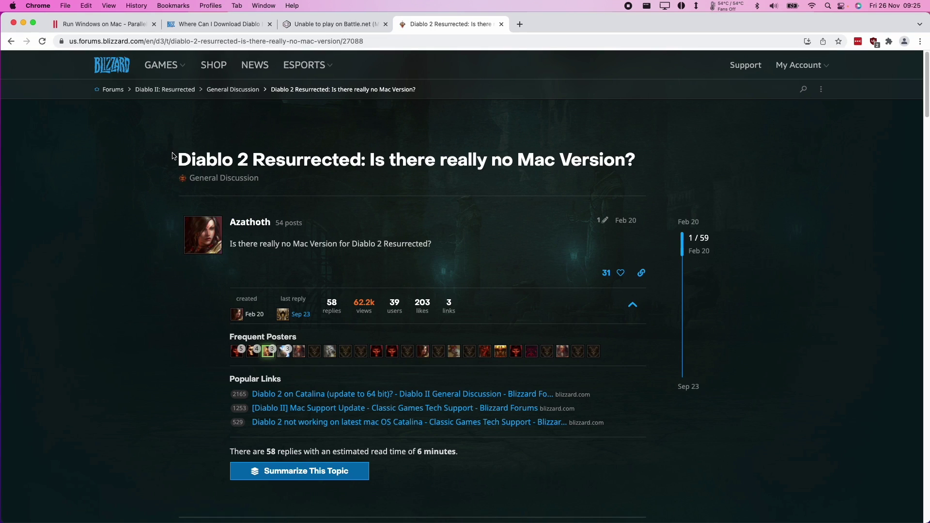
# Step: Examine the Blizzard forum topic asking whether Diablo 2 Resurrected has a Mac version
pyautogui.moveTo(173, 156); pyautogui.dragTo(361, 163)
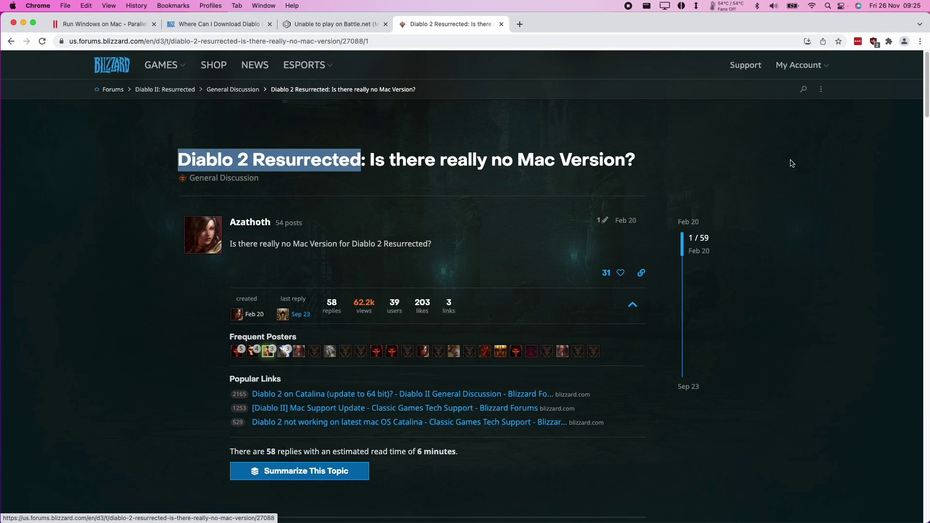
pyautogui.click(641, 177)
pyautogui.scroll(-3, 628, 178)
pyautogui.scroll(-3, 627, 179)
pyautogui.scroll(3, 627, 179)
pyautogui.moveTo(235, 184); pyautogui.dragTo(408, 186)
pyautogui.click(352, 187)
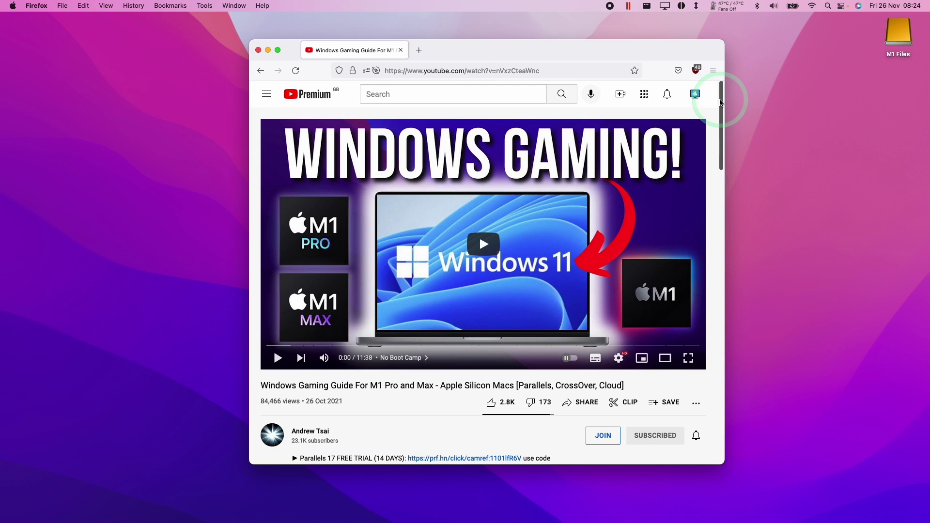
# Step: Open the CodeWeavers website from the link in the YouTube video's description and go to the CrossOver product page
pyautogui.scroll(-1, 723, 166)
pyautogui.scroll(1, 723, 166)
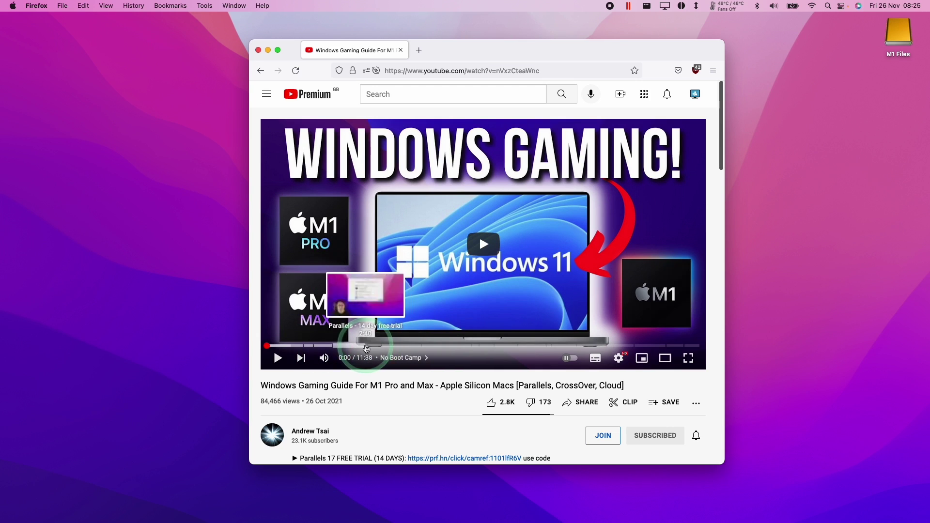
pyautogui.scroll(-3, 722, 157)
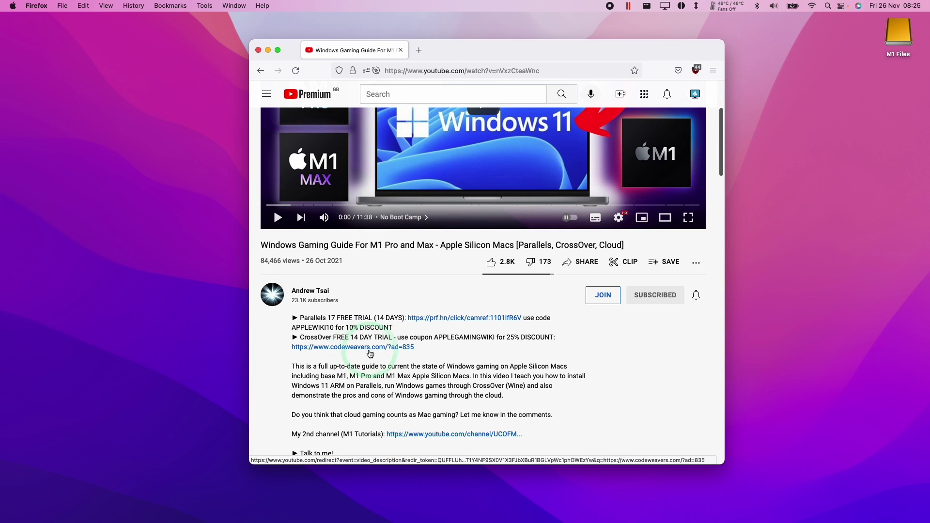
pyautogui.click(323, 348)
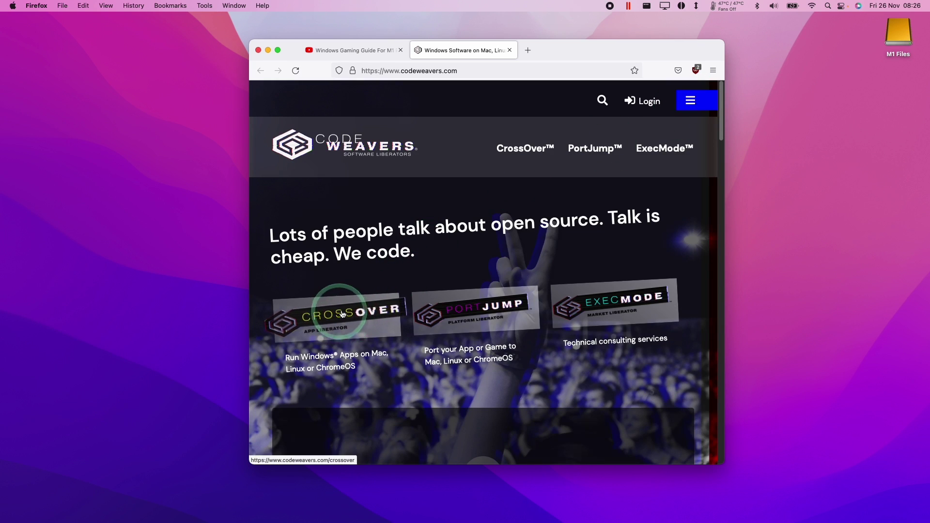
pyautogui.click(343, 315)
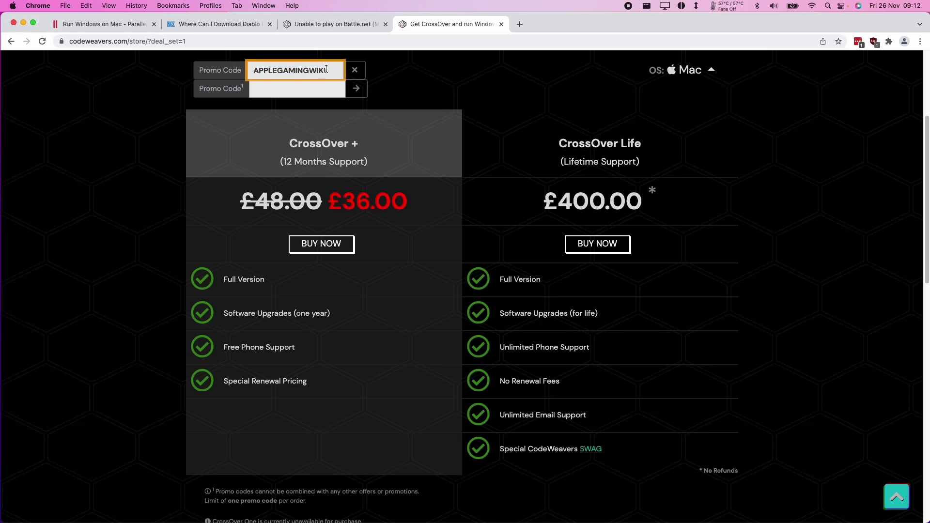
# Step: Check the discounted CrossOver + price, then download the CrossOver Mac free trial and save crossover-21.0.0.zip
pyautogui.moveTo(419, 195); pyautogui.dragTo(341, 177)
pyautogui.click(349, 196)
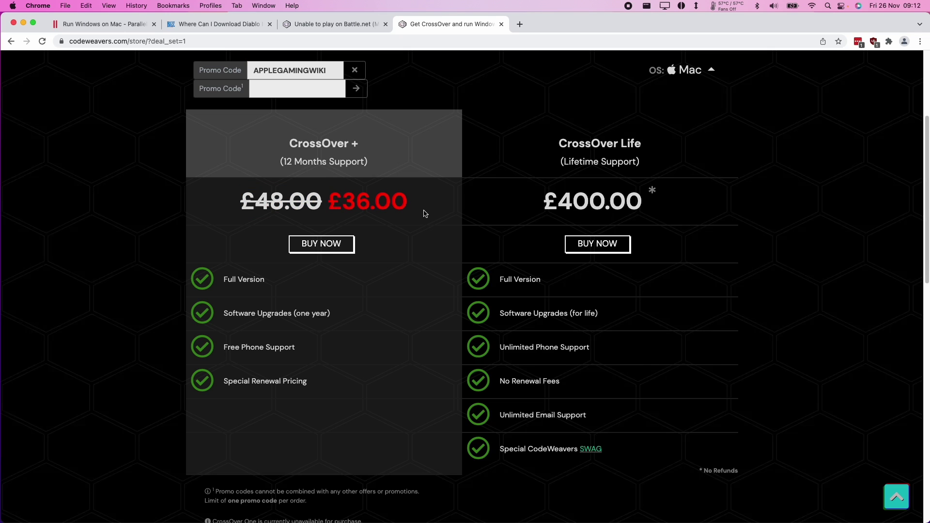
pyautogui.click(560, 332)
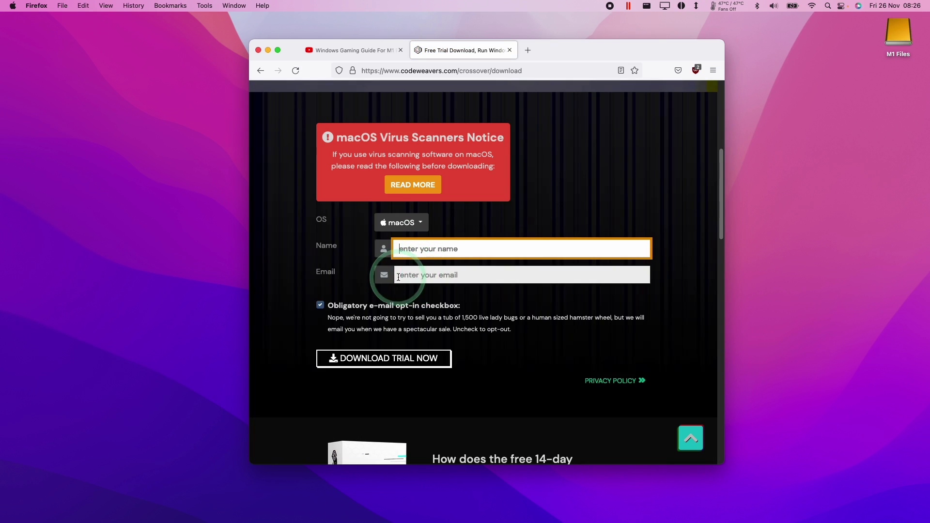
pyautogui.click(398, 276)
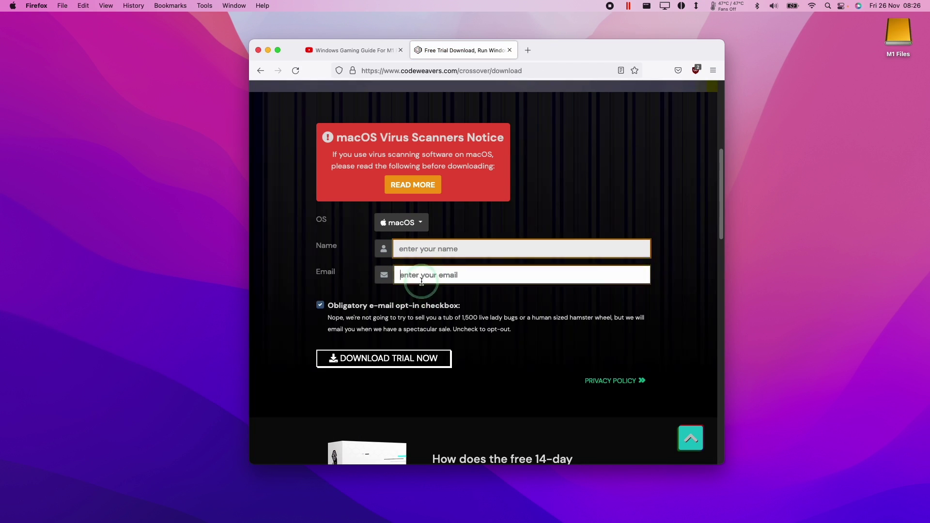
pyautogui.click(396, 359)
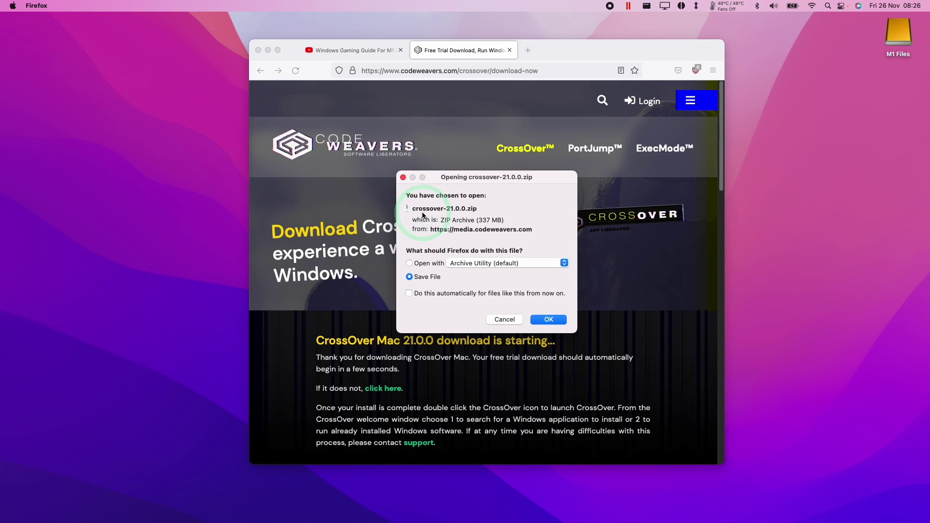
pyautogui.click(549, 319)
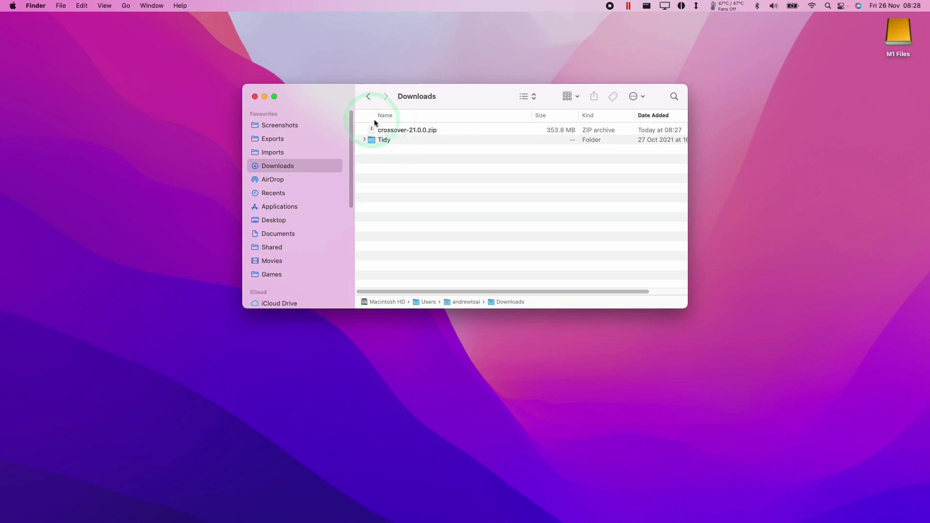
# Step: Extract crossover-21.0.0.zip in the Downloads folder and select the extracted CrossOver application
pyautogui.click(388, 129)
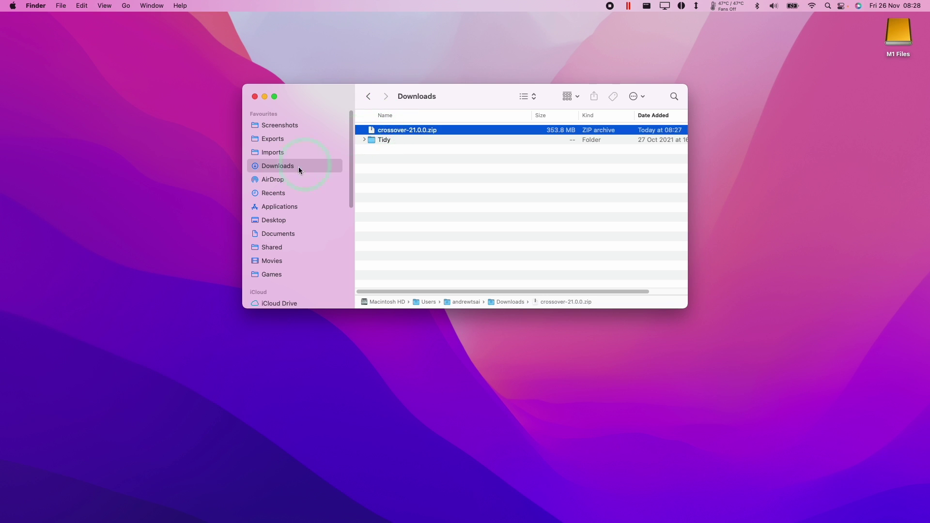
pyautogui.doubleClick(384, 129)
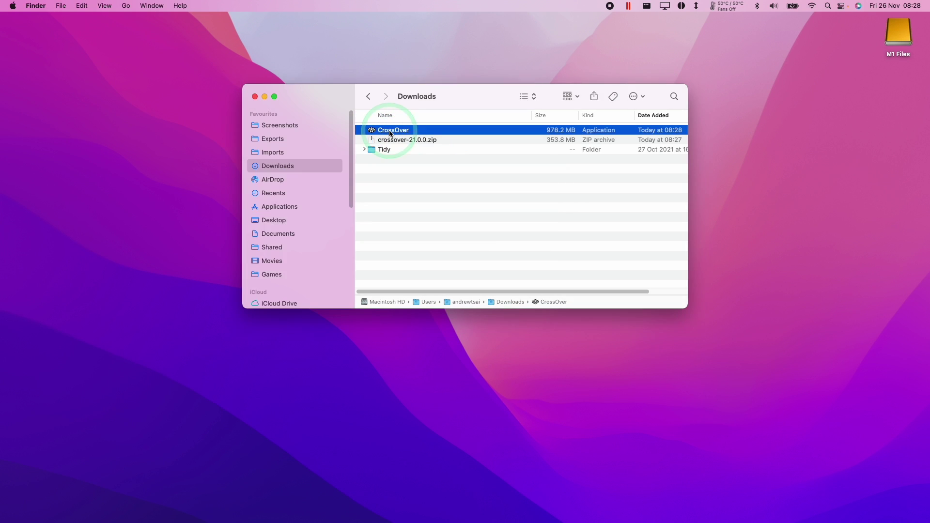
pyautogui.moveTo(385, 130)
pyautogui.mouseDown()
pyautogui.moveTo(309, 135)
pyautogui.moveTo(313, 203)
pyautogui.moveTo(393, 136)
pyautogui.mouseUp()
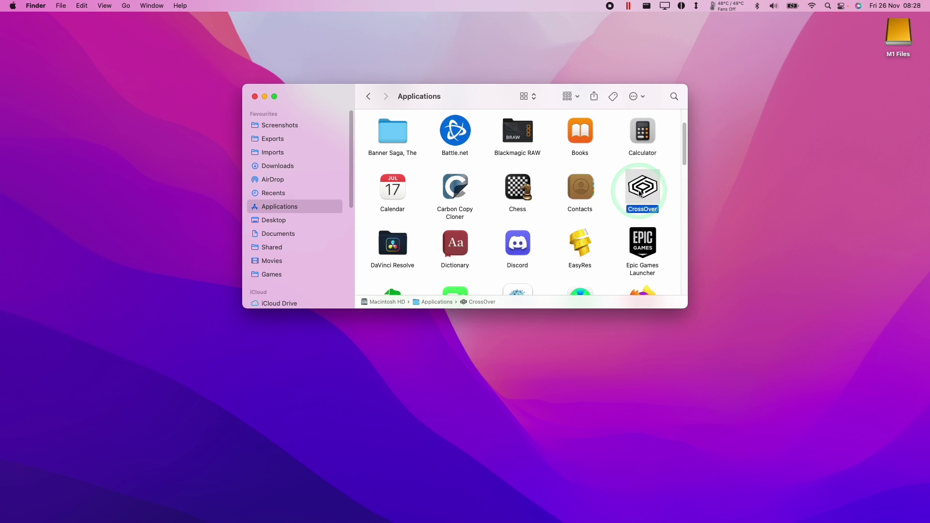
pyautogui.doubleClick(641, 192)
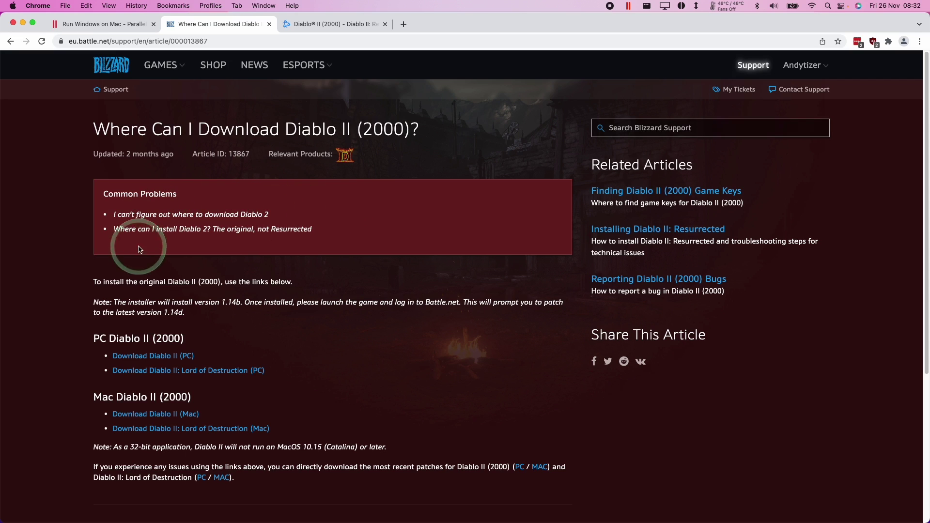
# Step: Look at the Blizzard support article on downloading Diablo II (2000) and the game's Battle.net shop page in Chrome
pyautogui.click(184, 40)
pyautogui.click(314, 240)
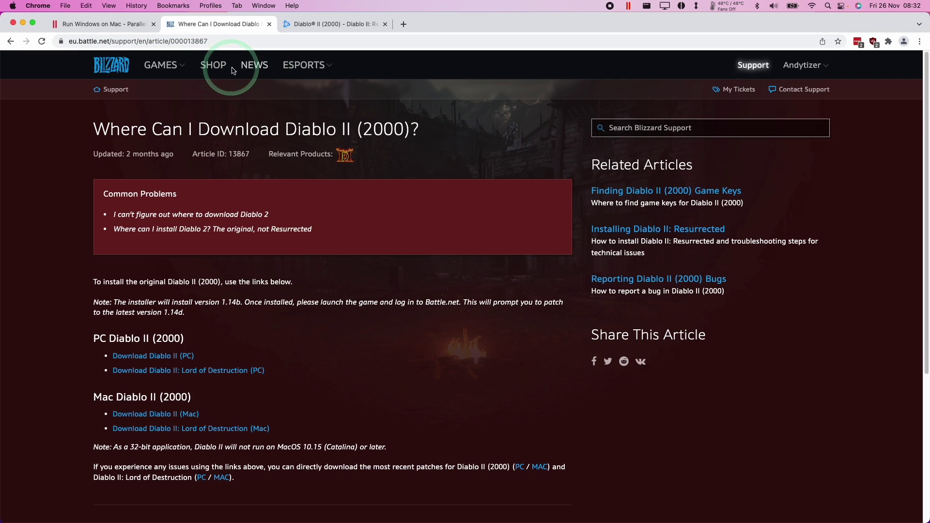
pyautogui.click(333, 24)
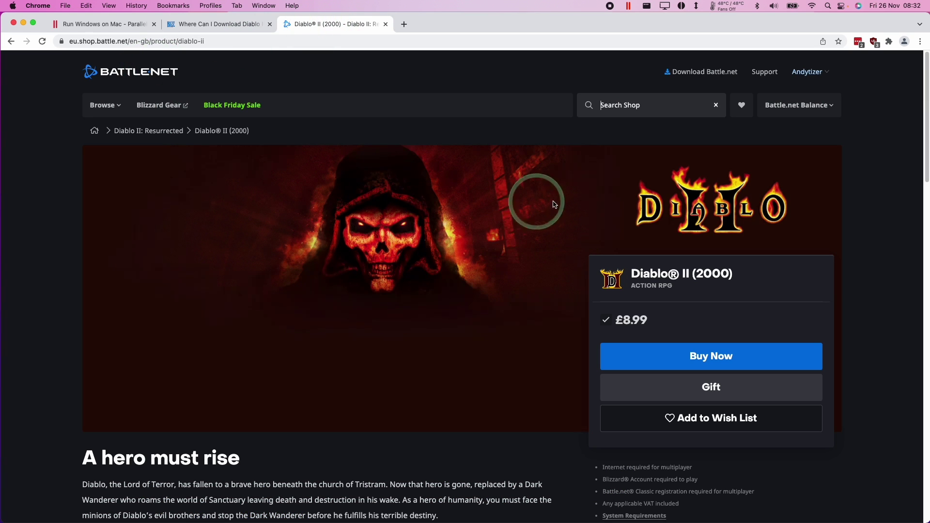
# Step: Return to the Diablo II (2000) download article and highlight its web address and the PC download links
pyautogui.click(240, 22)
pyautogui.click(204, 42)
pyautogui.click(204, 43)
pyautogui.moveTo(227, 42); pyautogui.dragTo(101, 42)
pyautogui.click(215, 42)
pyautogui.click(275, 271)
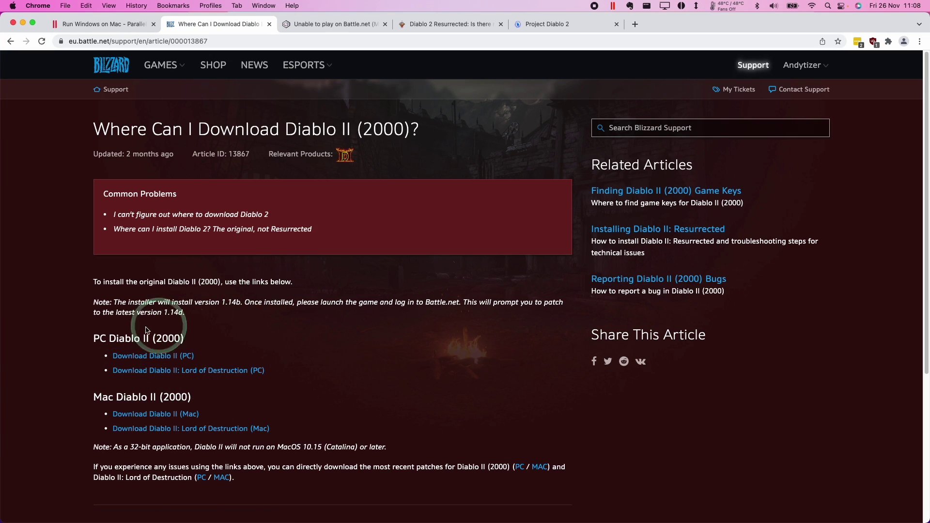
pyautogui.moveTo(93, 339); pyautogui.dragTo(320, 363)
pyautogui.click(303, 367)
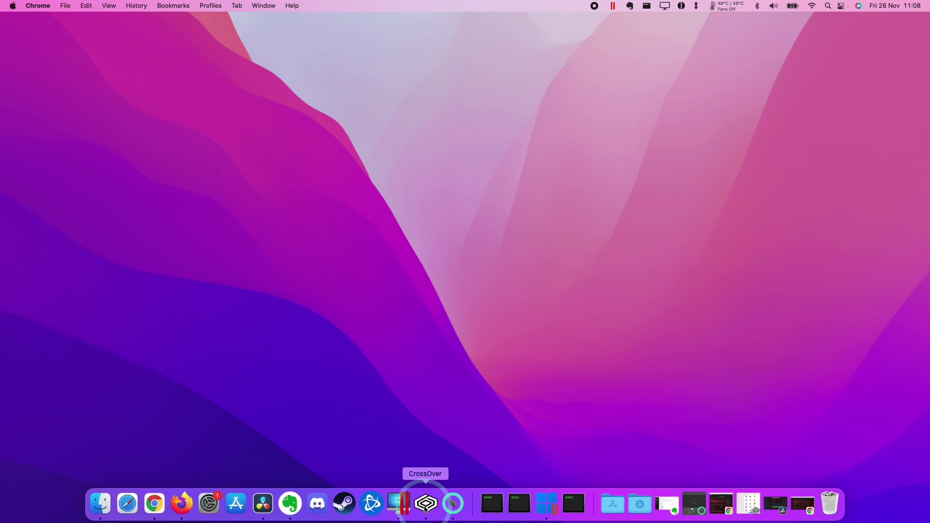
# Step: Switch to CrossOver and create a new bottle named Diablo II with the Windows 10 64-bit type
pyautogui.click(426, 506)
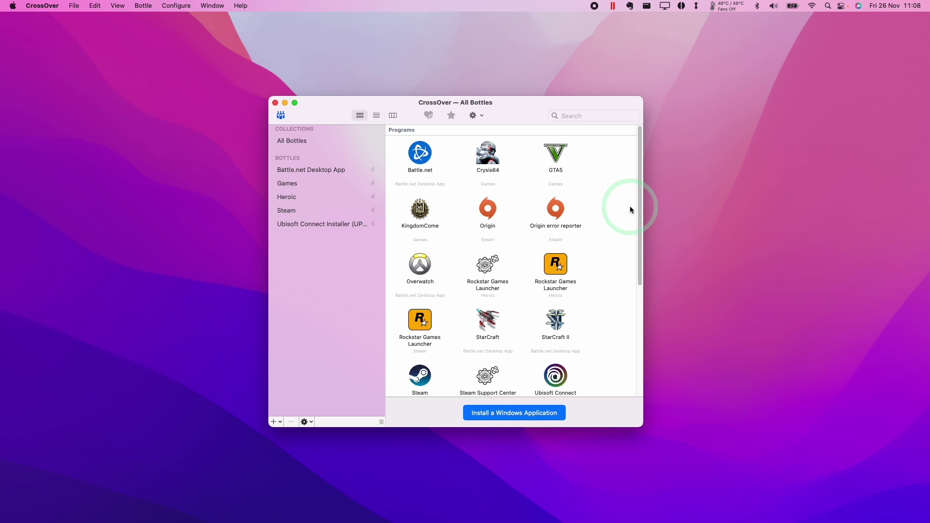
pyautogui.scroll(-5, 630, 205)
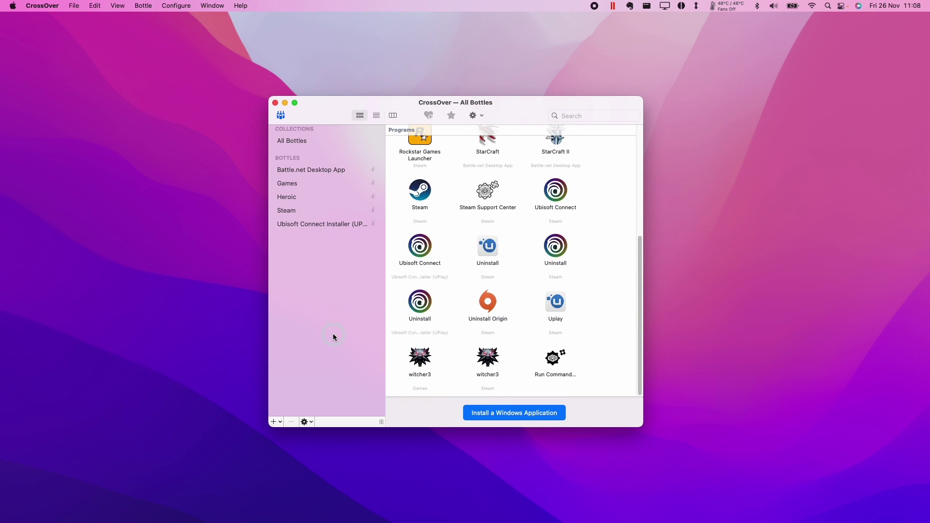
pyautogui.click(280, 422)
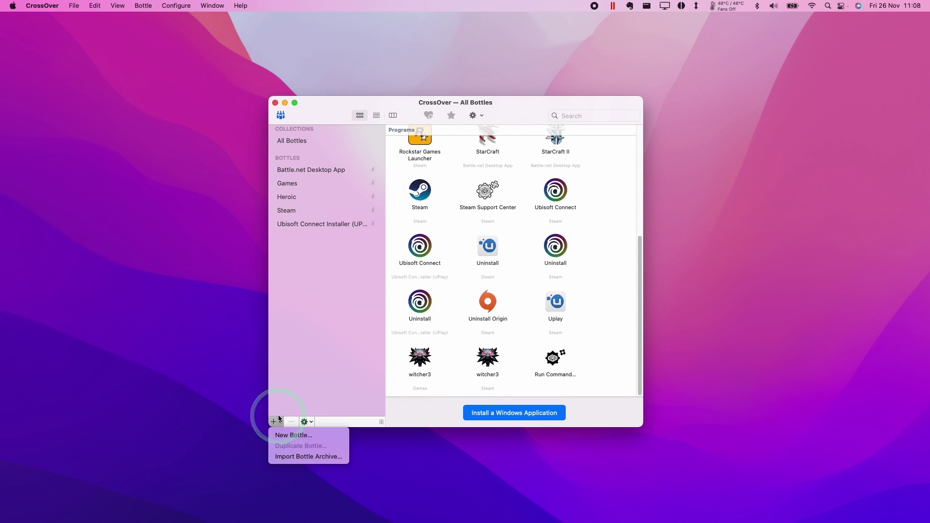
pyautogui.click(309, 435)
pyautogui.write('Diablo 2')
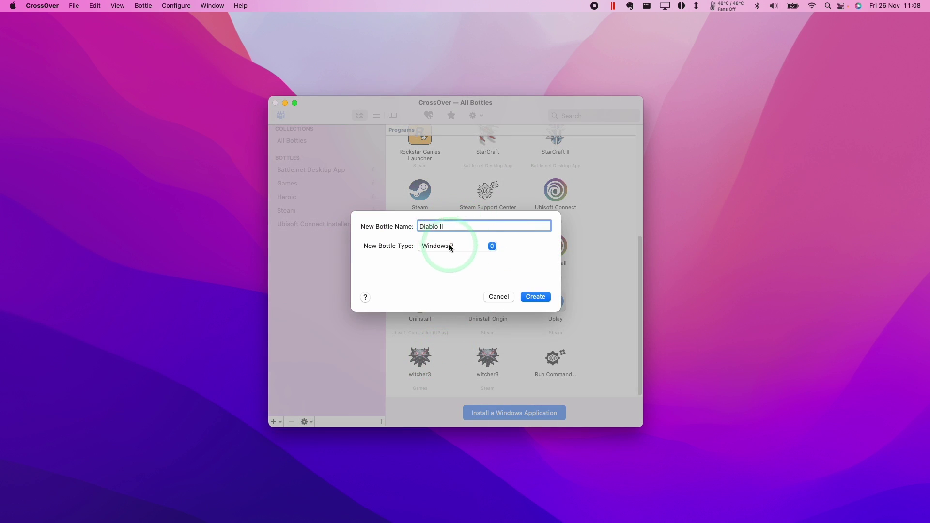
pyautogui.click(451, 247)
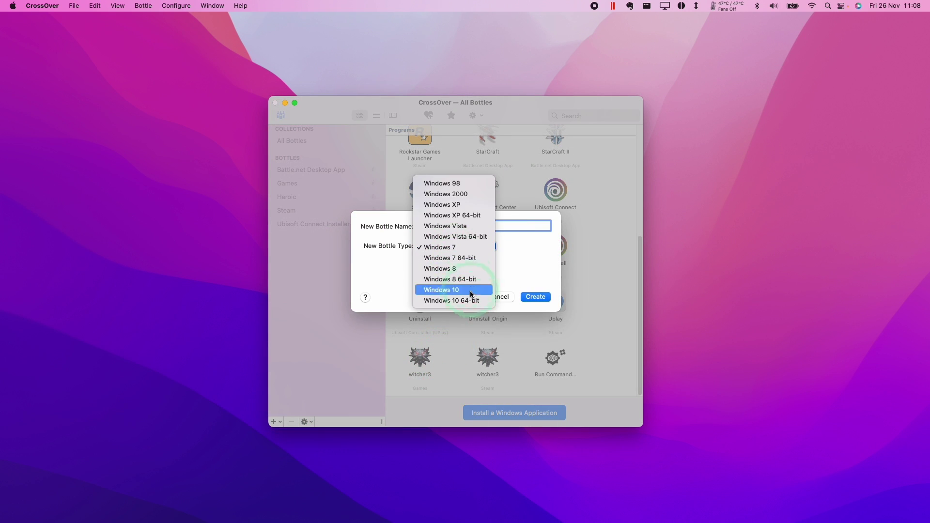
pyautogui.click(473, 300)
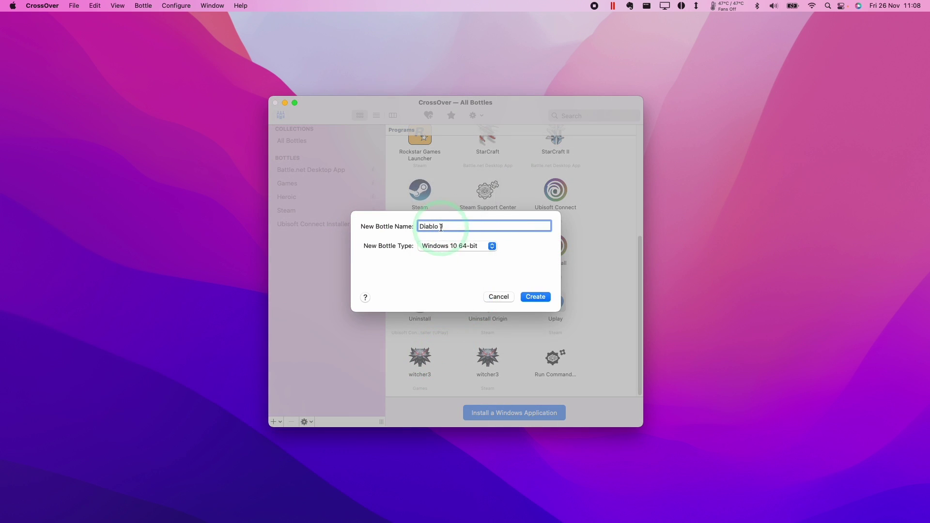
pyautogui.click(538, 296)
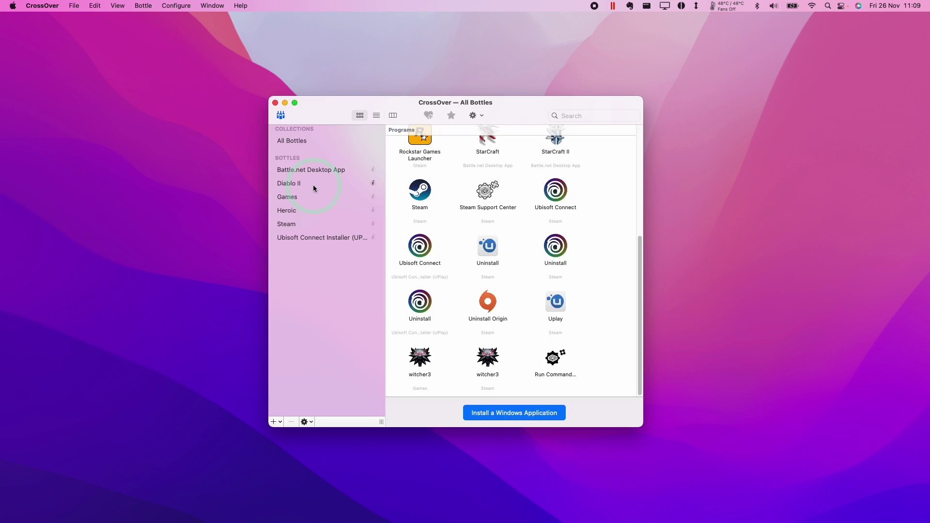
# Step: Run Downloader_Diablo2_enGB.exe from the Downloads folder in the Diablo II bottle
pyautogui.click(300, 185)
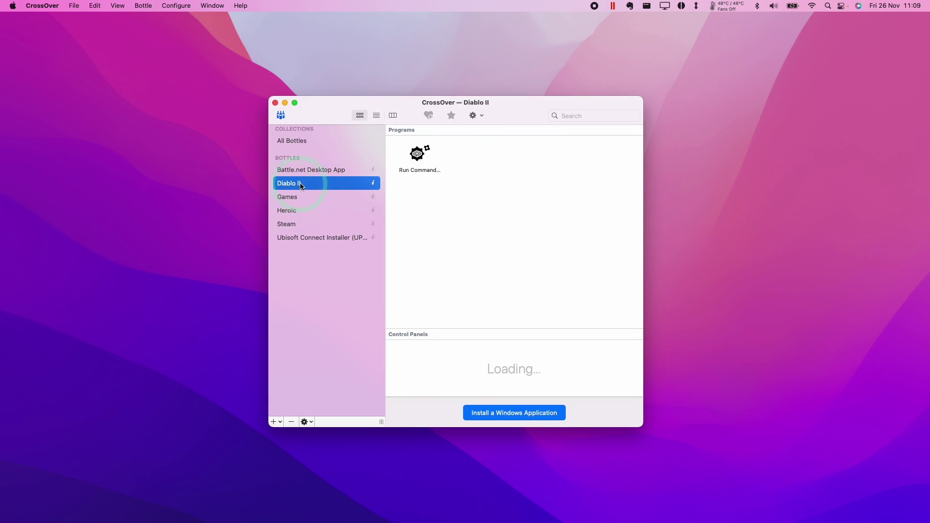
pyautogui.doubleClick(420, 153)
pyautogui.click(626, 244)
pyautogui.click(640, 253)
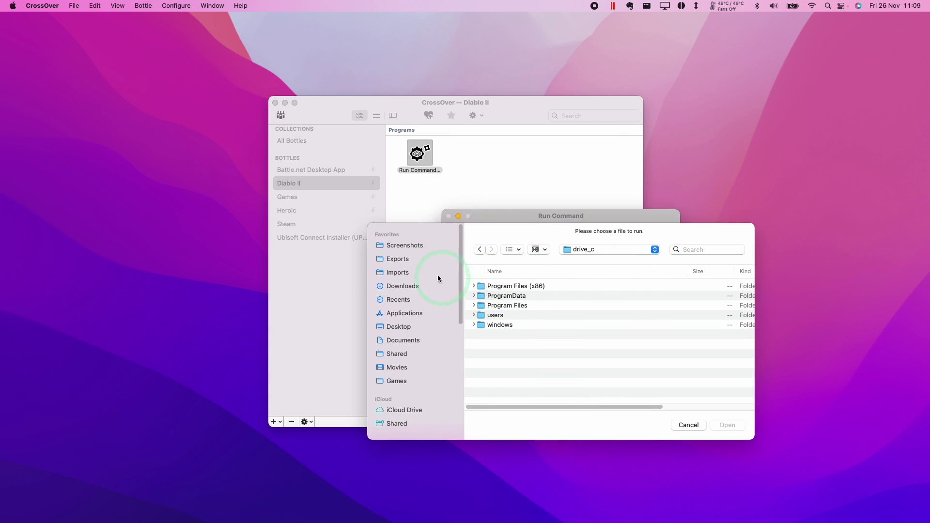
pyautogui.click(414, 287)
pyautogui.click(552, 297)
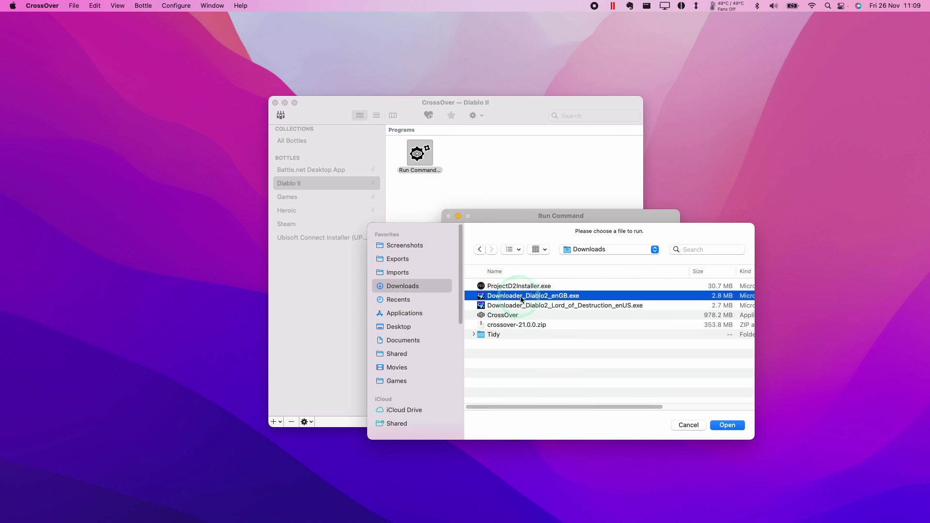
pyautogui.doubleClick(549, 296)
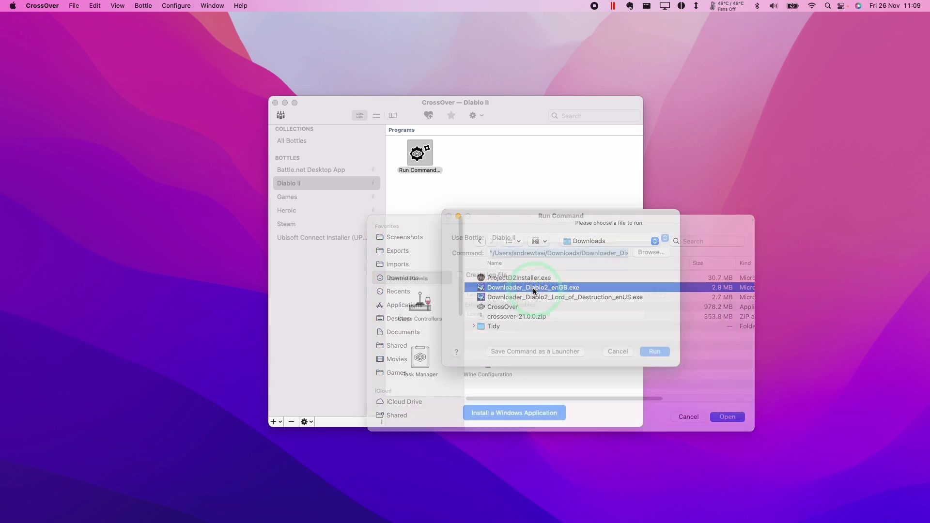
pyautogui.click(655, 352)
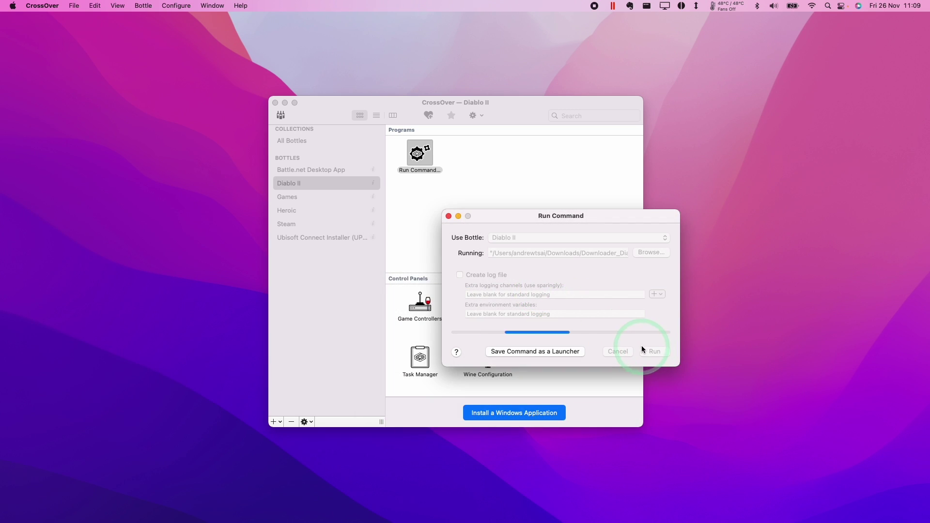
# Step: Create a folder named Temp 1 on drive C and use it as the Blizzard Downloader's destination
pyautogui.click(365, 228)
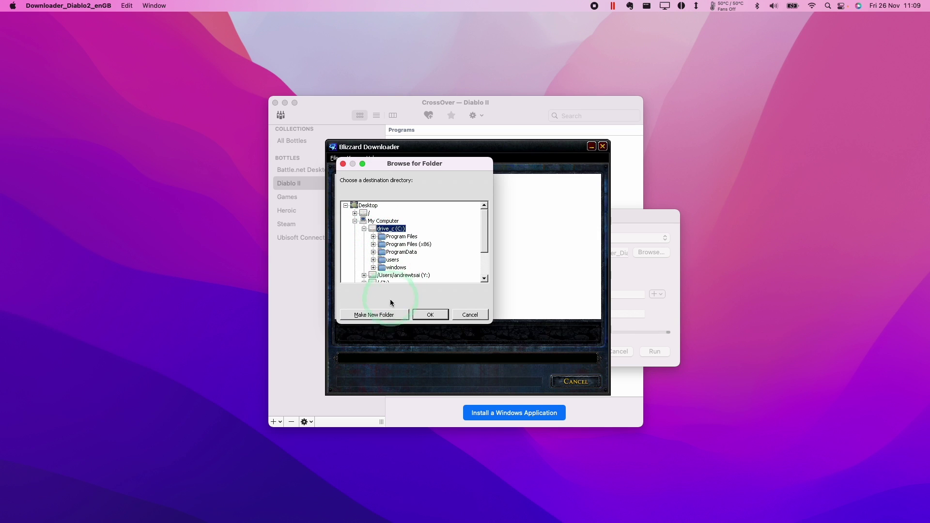
pyautogui.click(392, 316)
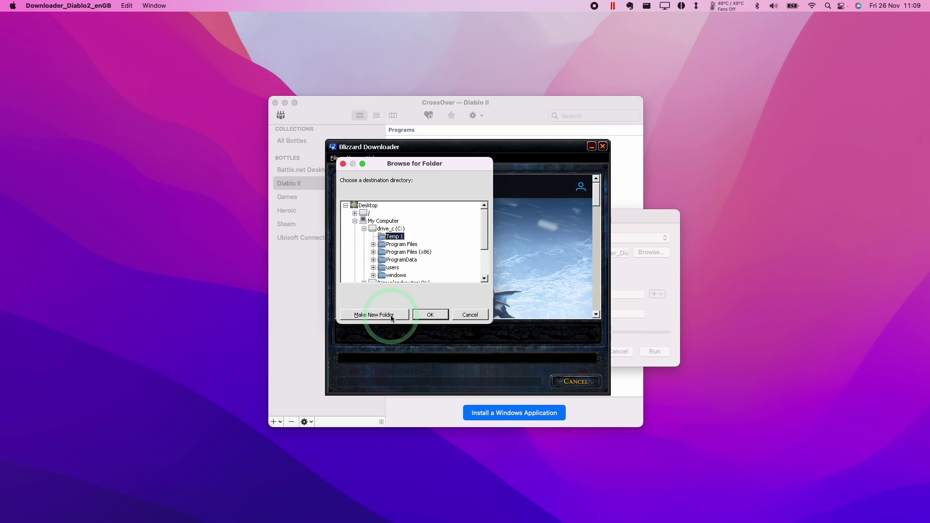
pyautogui.click(428, 313)
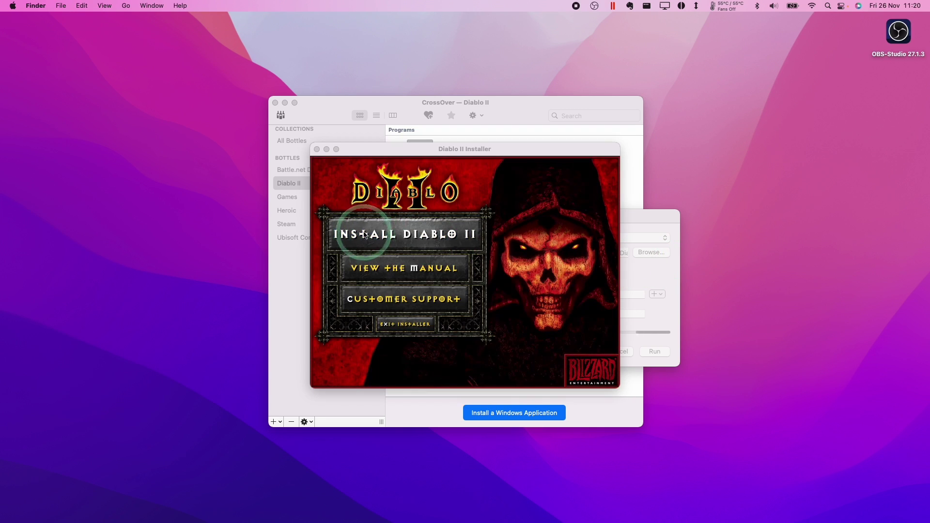
# Step: Start the Diablo II installation and accept the end user license agreement
pyautogui.click(366, 238)
pyautogui.click(367, 237)
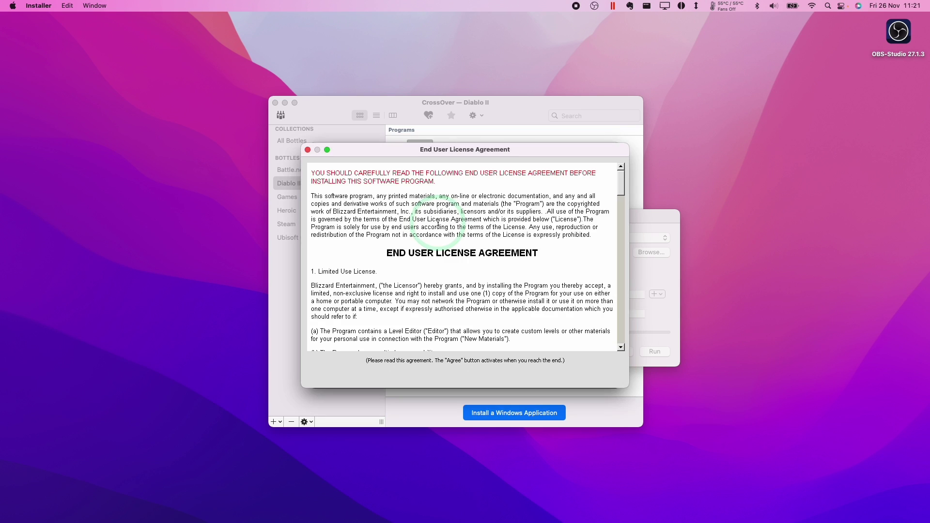
pyautogui.click(435, 378)
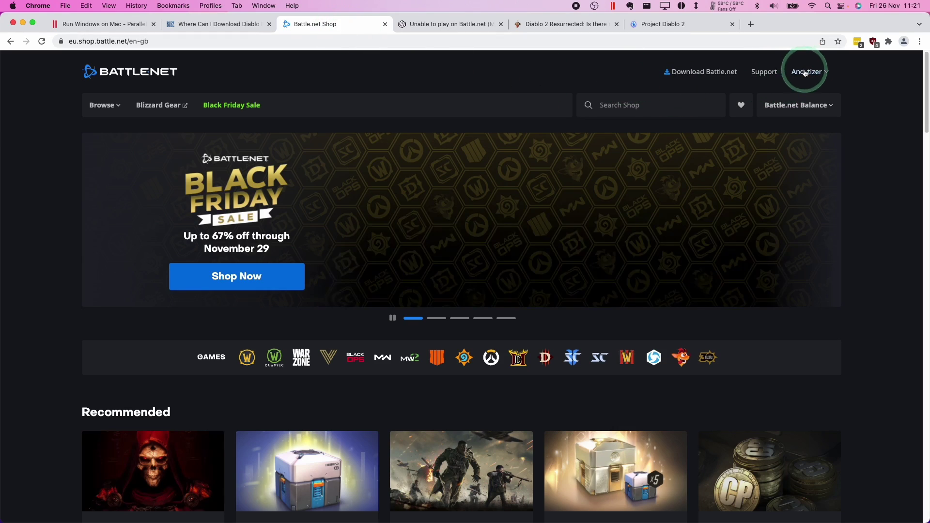
# Step: Open the Games & Subscriptions list in the Battle.net account settings to look up the Diablo II CD-key
pyautogui.click(806, 72)
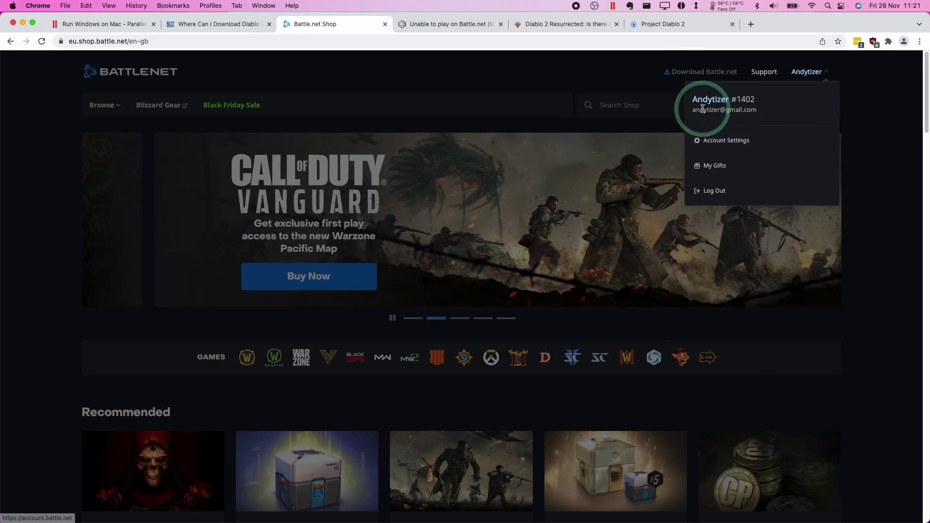
pyautogui.click(711, 141)
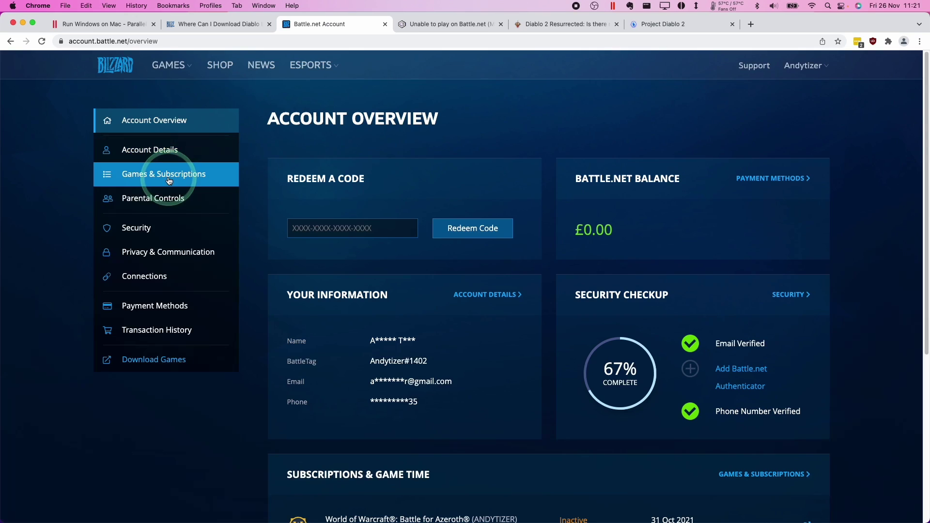
pyautogui.click(169, 175)
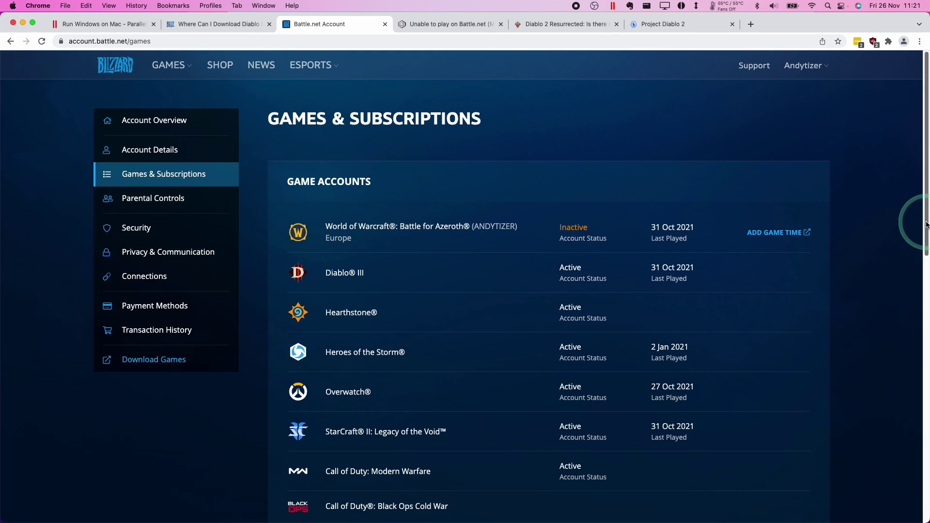
pyautogui.click(126, 42)
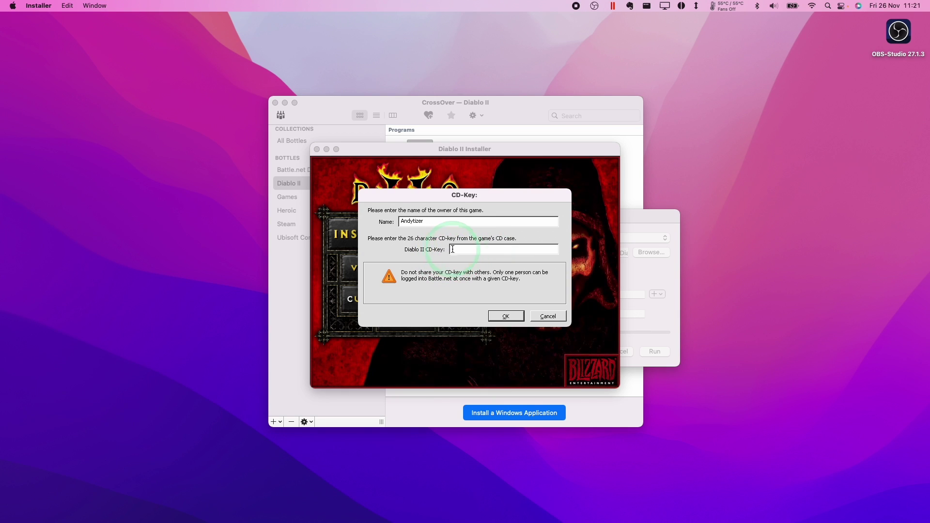
# Step: Enter the Diablo II CD-key in the installer and install the game to C:\Program Files (x86)\Diablo II with a desktop shortcut
pyautogui.click(506, 316)
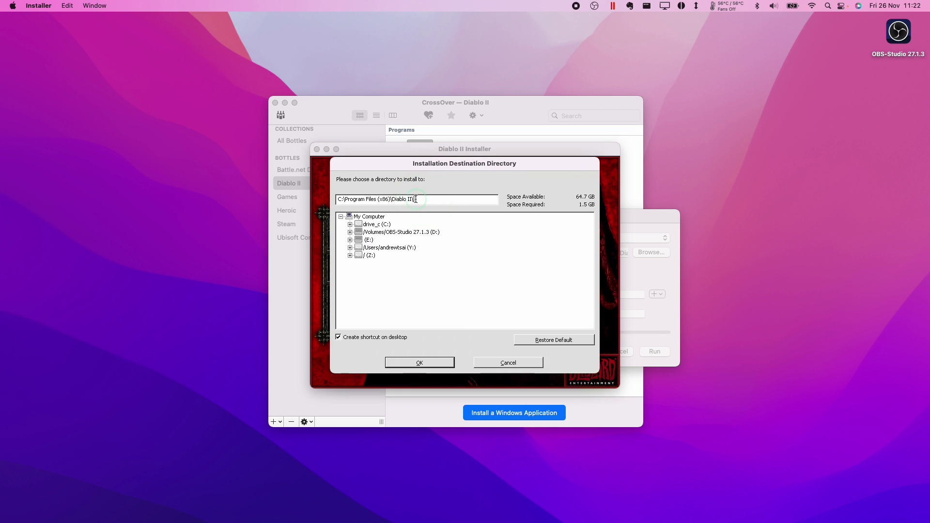
pyautogui.click(398, 196)
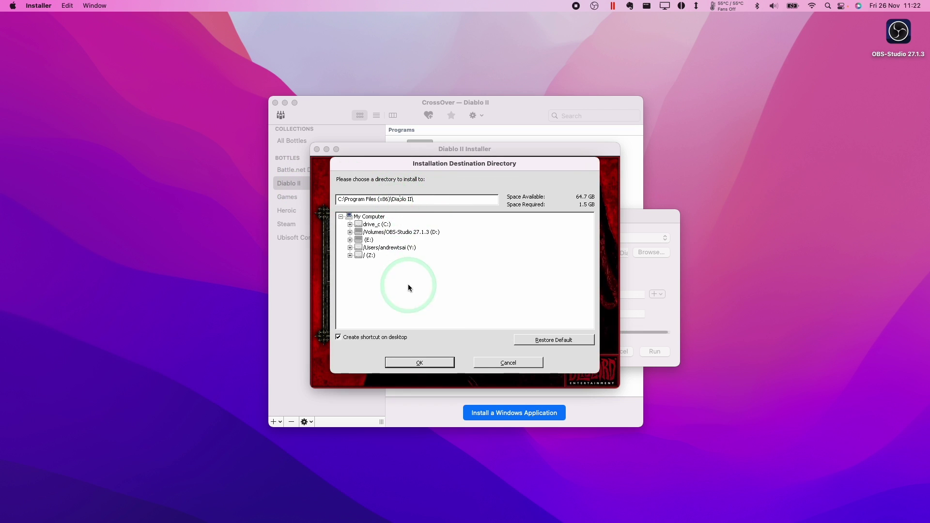
pyautogui.click(428, 364)
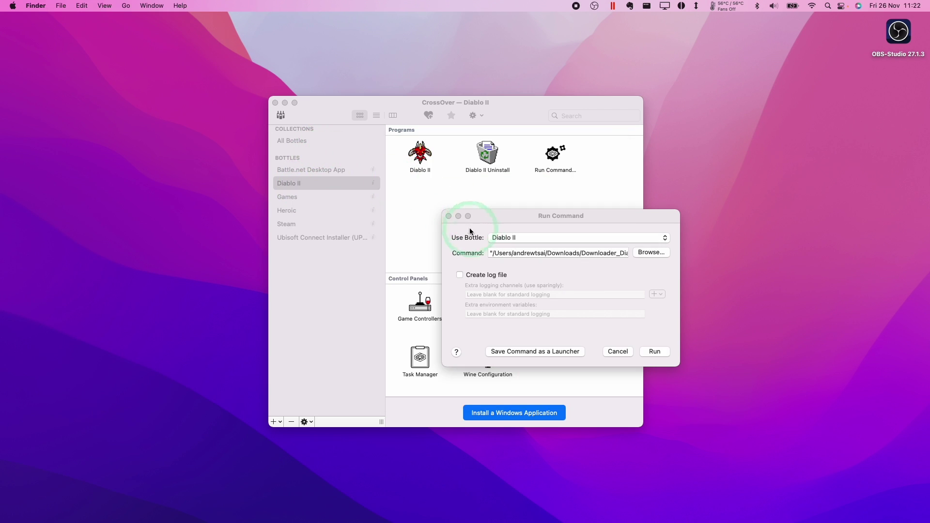
# Step: Run Downloader_Diablo2_Lord_of_Destruction_enUS.exe from the Downloads folder in the Diablo II bottle
pyautogui.click(652, 252)
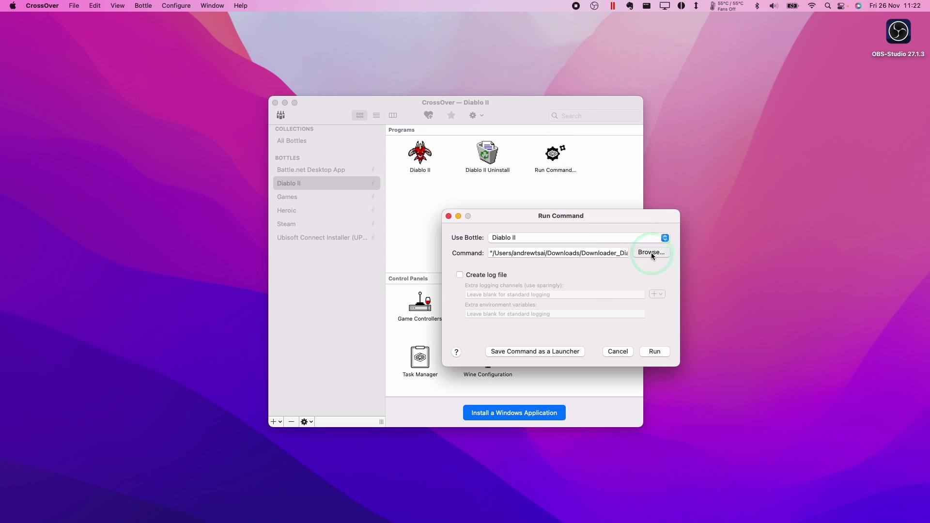
pyautogui.click(407, 287)
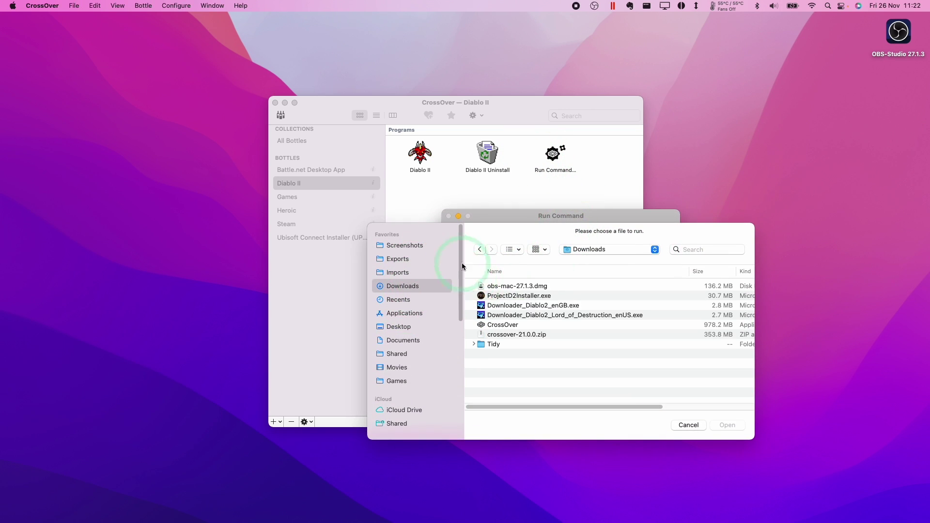
pyautogui.click(553, 317)
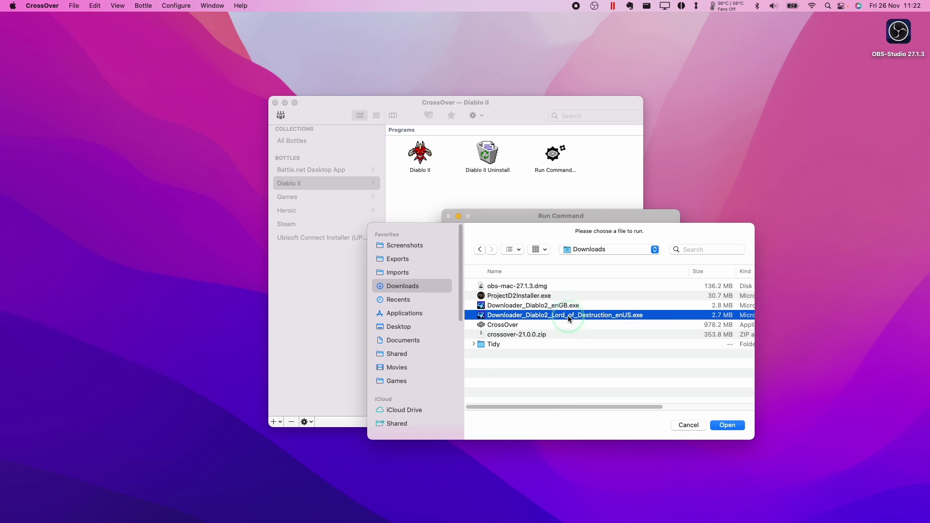
pyautogui.doubleClick(568, 315)
pyautogui.click(664, 353)
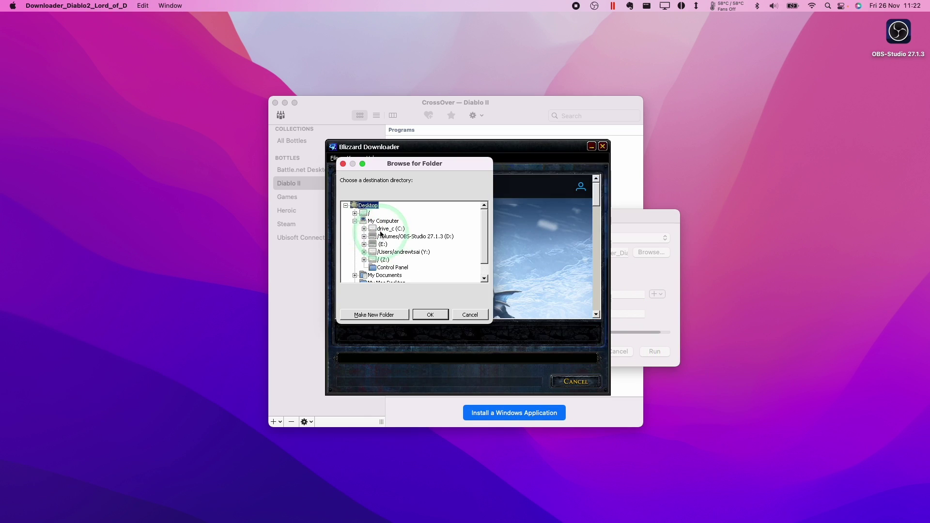
# Step: Choose the destination folder for the Lord of Destruction files in the Blizzard Downloader and start the download
pyautogui.click(382, 230)
pyautogui.click(364, 228)
pyautogui.click(394, 259)
pyautogui.click(431, 314)
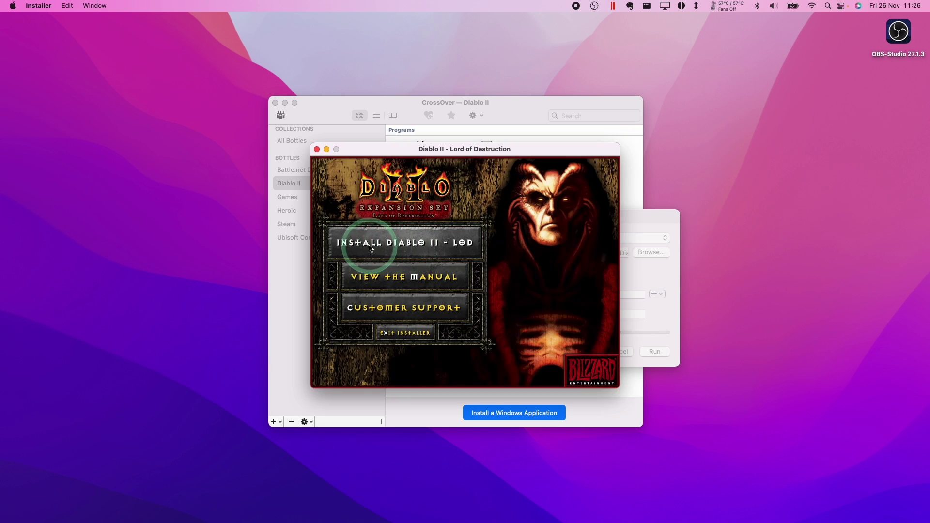
# Step: Start the Diablo II - Lord of Destruction installation and accept the end user license agreement
pyautogui.click(411, 246)
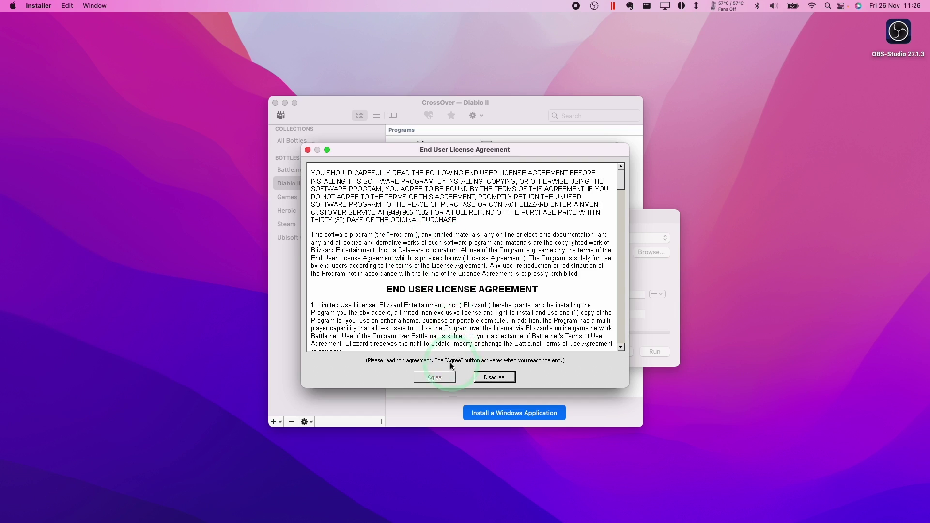
pyautogui.scroll(-15, 456, 300)
pyautogui.click(435, 378)
# Step: Enter the Lord of Destruction CD-key and complete the expansion's installation
pyautogui.click(422, 236)
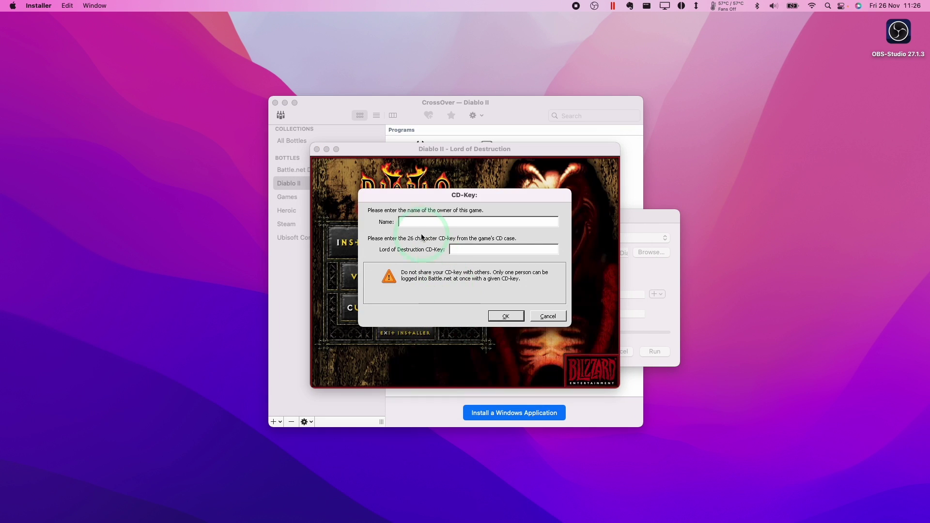
pyautogui.click(461, 248)
pyautogui.click(506, 316)
pyautogui.click(317, 150)
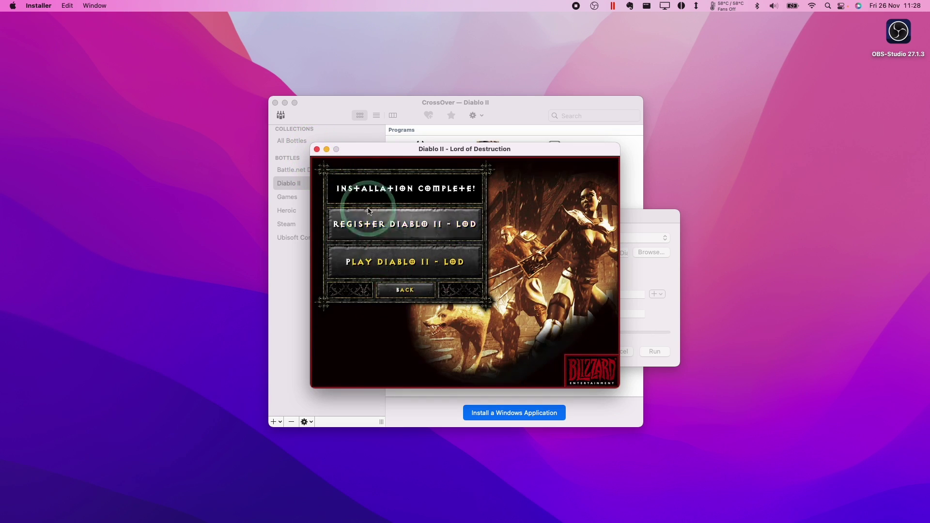
# Step: Try to play Diablo II - LoD directly from the finished installer
pyautogui.click(435, 262)
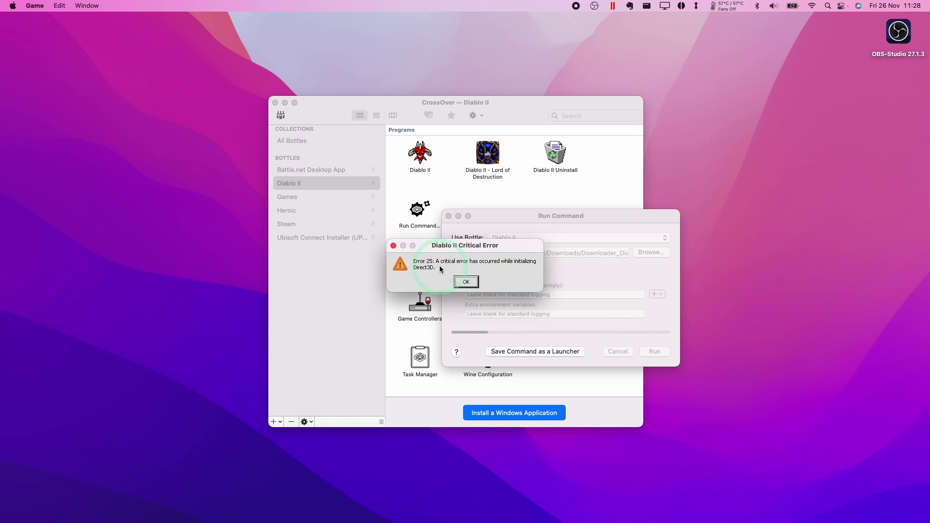
pyautogui.click(466, 282)
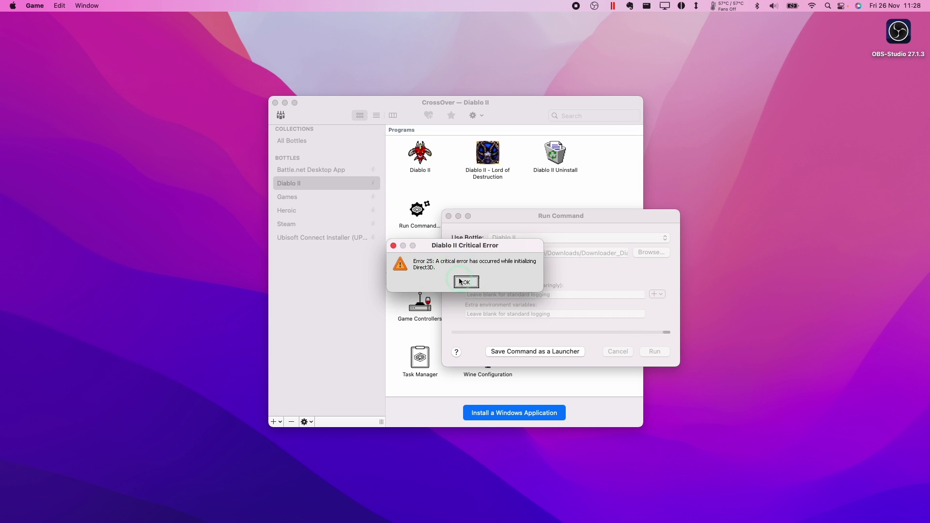
# Step: Close the Run Command window and run Diablo II - Lord of Destruction with the command-line option -w
pyautogui.click(448, 216)
pyautogui.rightClick(484, 155)
pyautogui.click(483, 158)
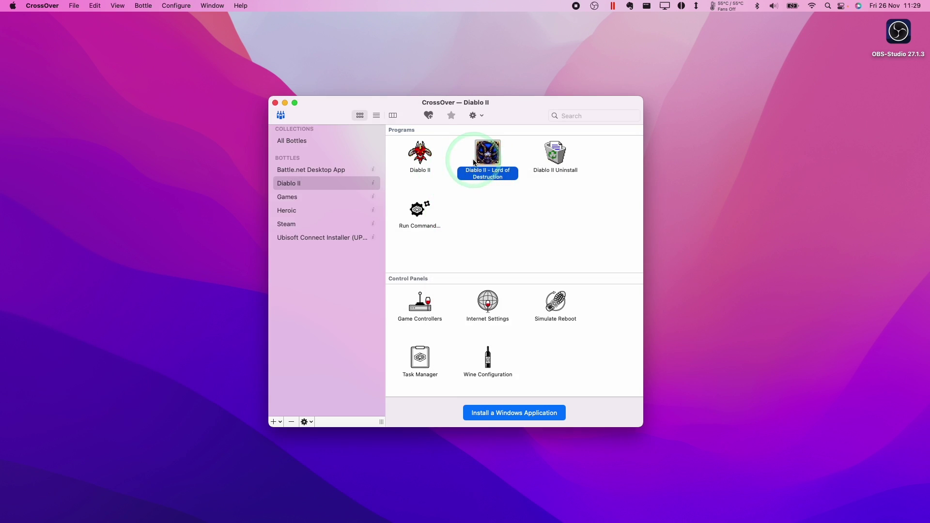
pyautogui.rightClick(483, 158)
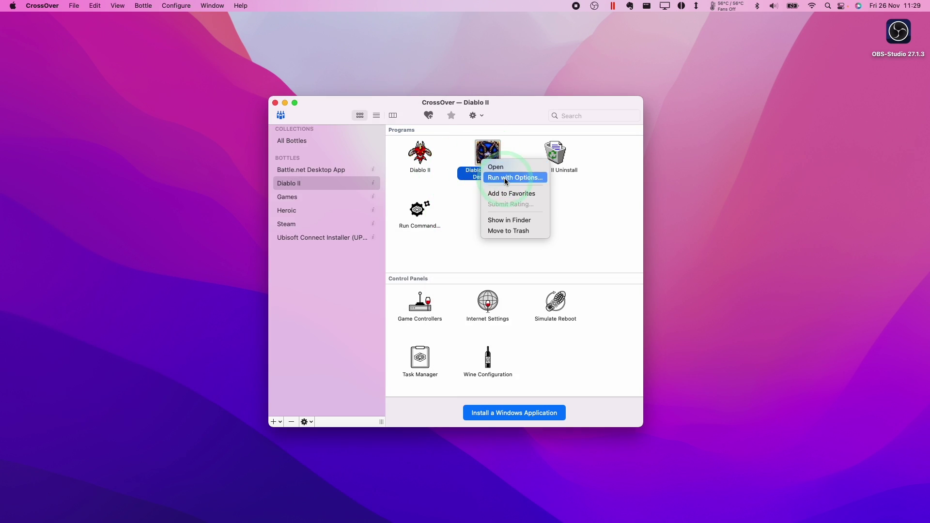
pyautogui.click(505, 179)
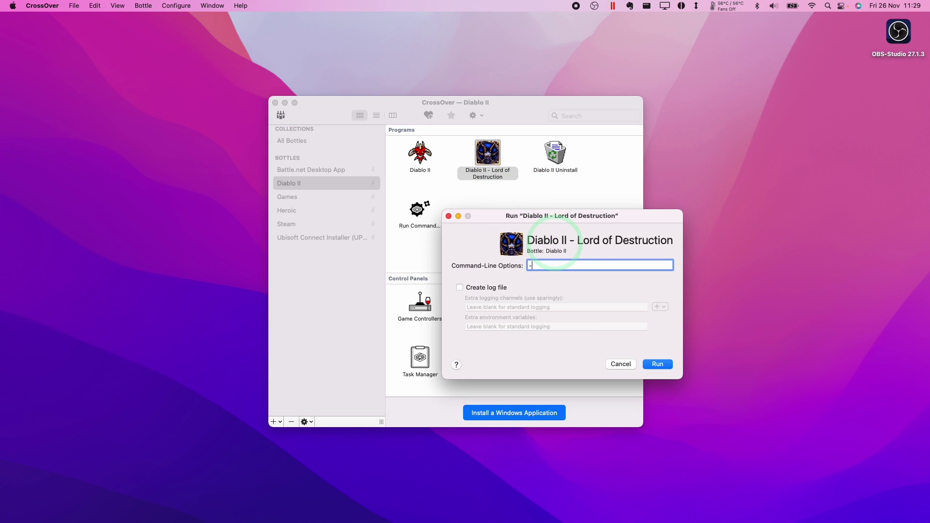
pyautogui.write('-w')
pyautogui.click(657, 364)
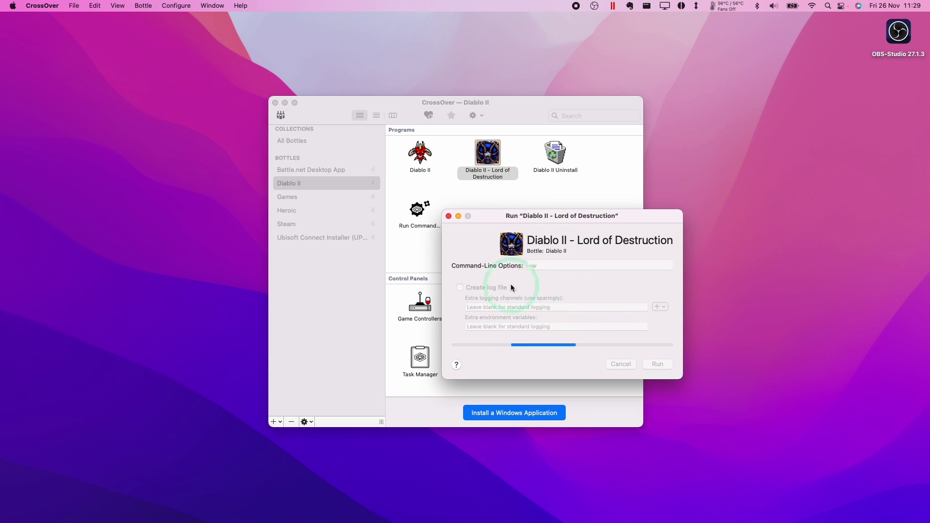
# Step: Zoom the Diablo II game window and switch it to full screen
pyautogui.click(87, 6)
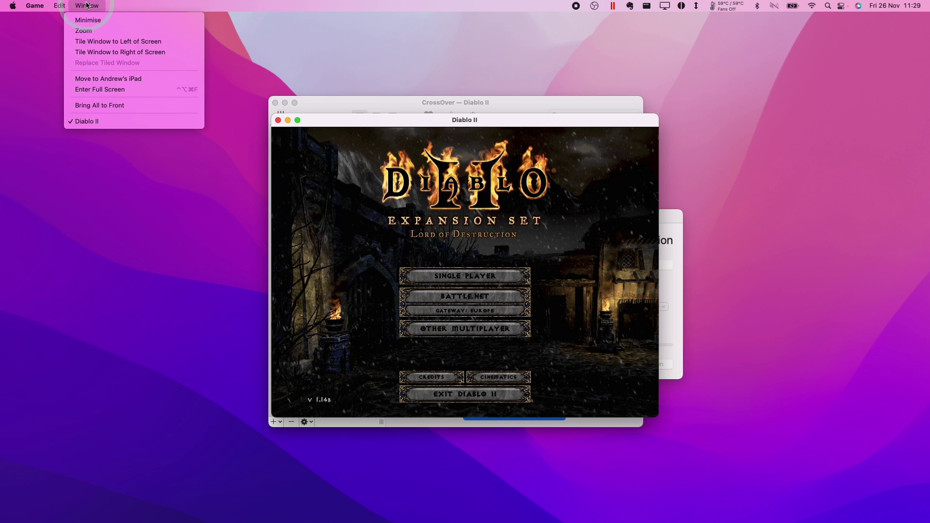
pyautogui.click(83, 30)
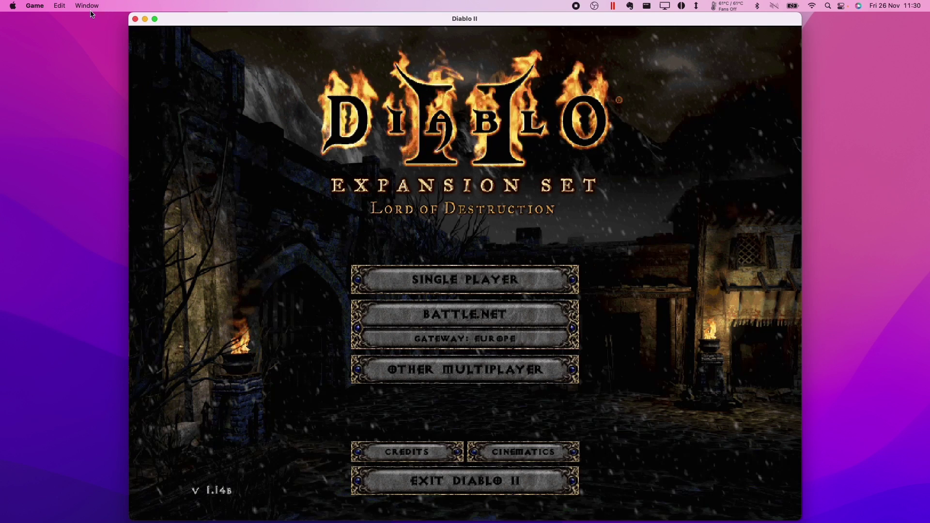
pyautogui.click(154, 19)
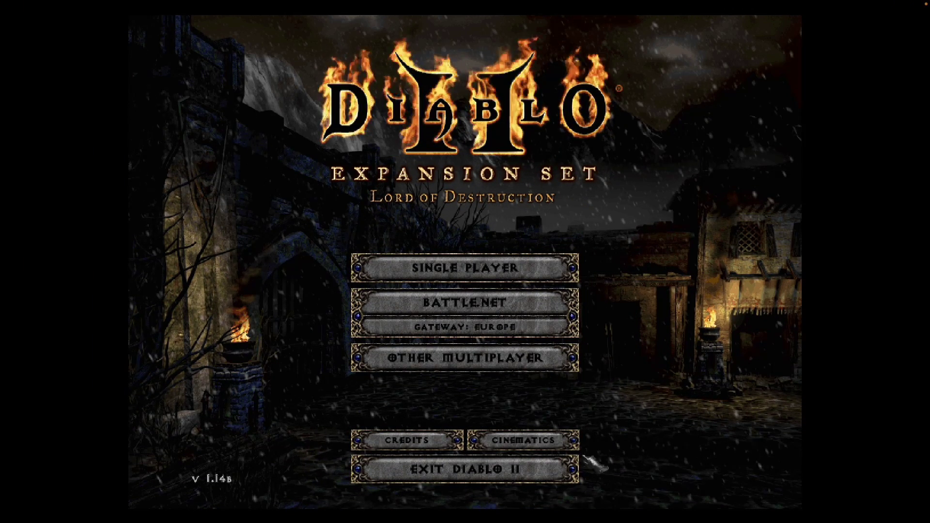
# Step: Create a single-player Assassin as an expansion character, named with the player's nickname
pyautogui.click(485, 269)
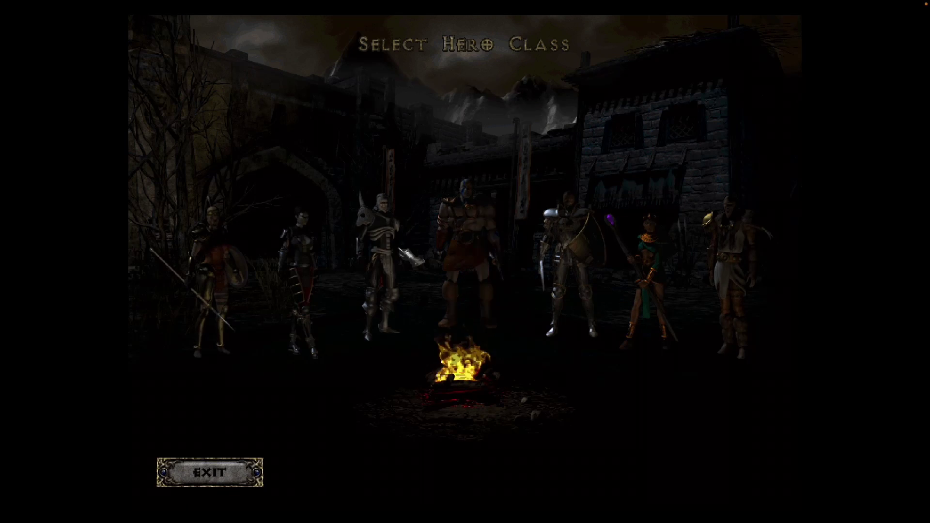
pyautogui.click(298, 271)
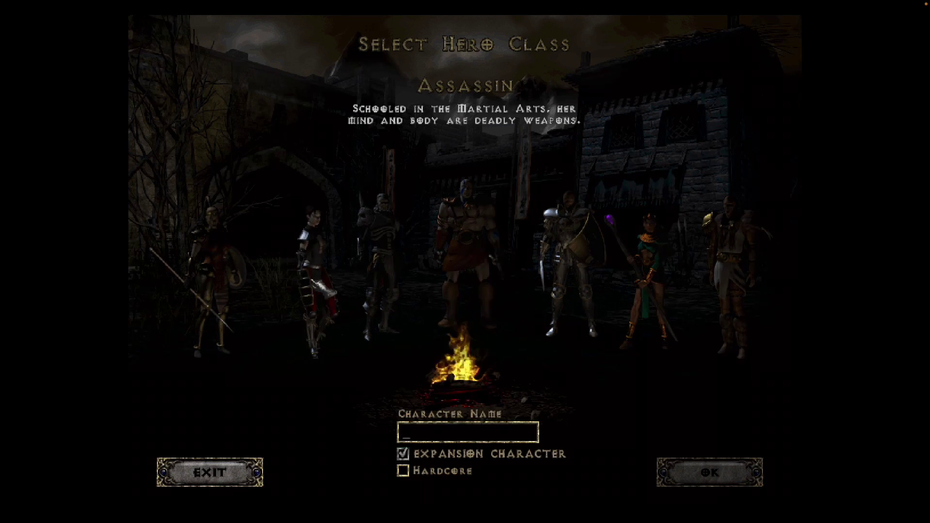
pyautogui.write('Andytizer')
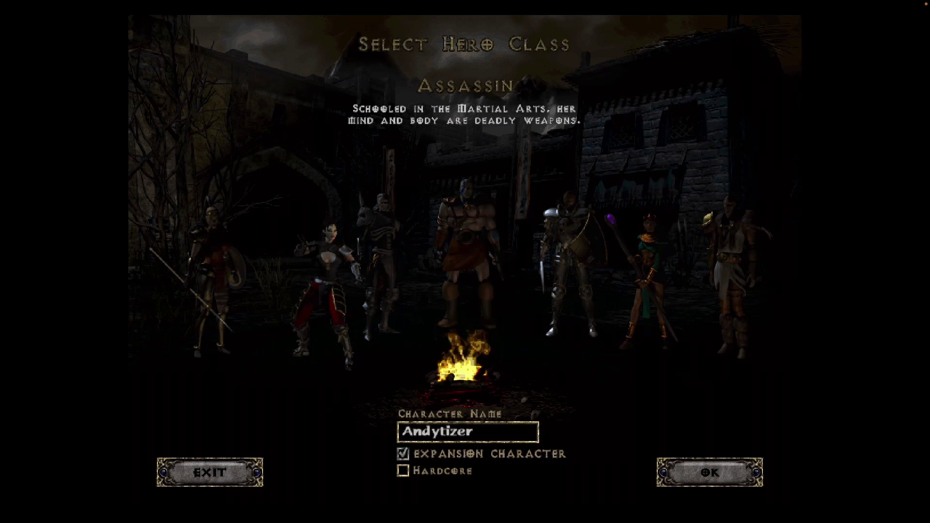
pyautogui.click(708, 483)
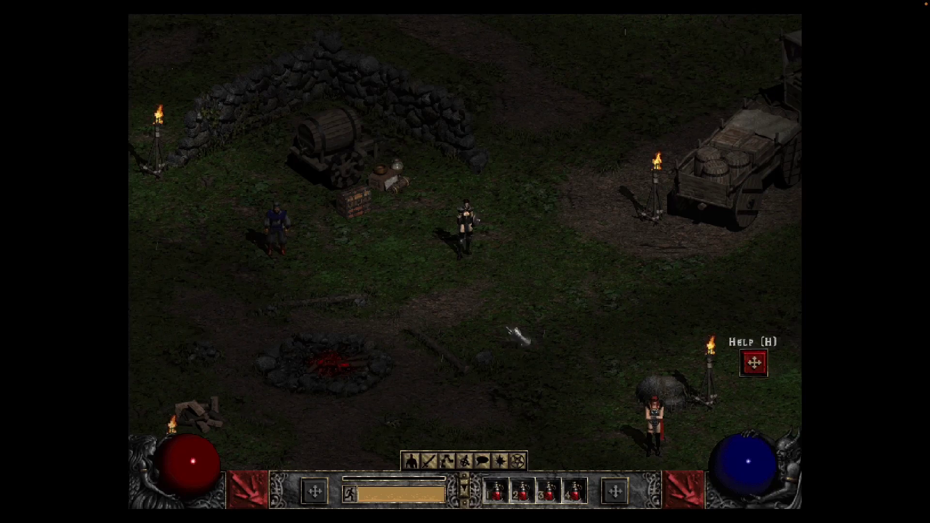
# Step: Walk the Assassin around the camp briefly, and save and exit the single-player game
pyautogui.moveTo(507, 328)
pyautogui.mouseDown()
pyautogui.moveTo(393, 262)
pyautogui.moveTo(604, 228)
pyautogui.moveTo(434, 247)
pyautogui.moveTo(572, 258)
pyautogui.moveTo(567, 237)
pyautogui.moveTo(472, 358)
pyautogui.mouseUp()
pyautogui.press('Escape')
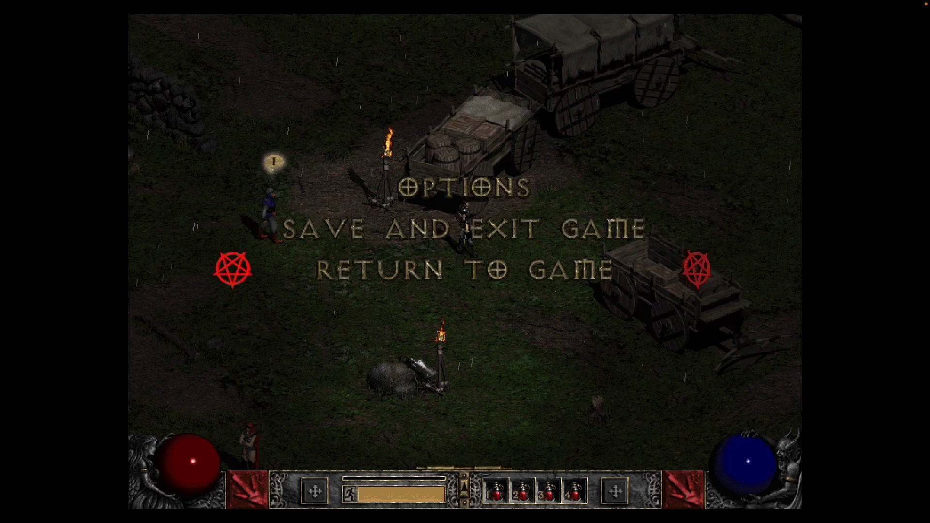
pyautogui.click(412, 240)
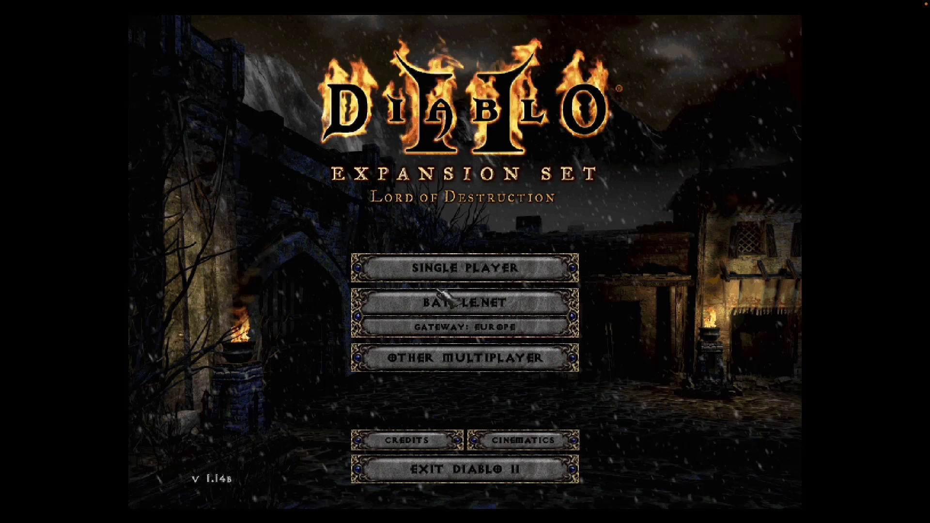
# Step: Try to connect to Battle.net through the Europe gateway
pyautogui.click(436, 307)
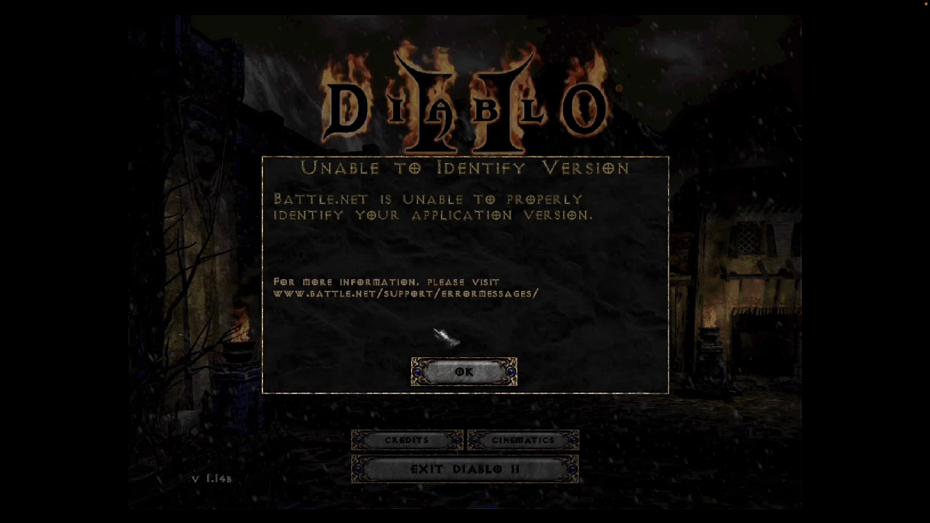
pyautogui.click(468, 381)
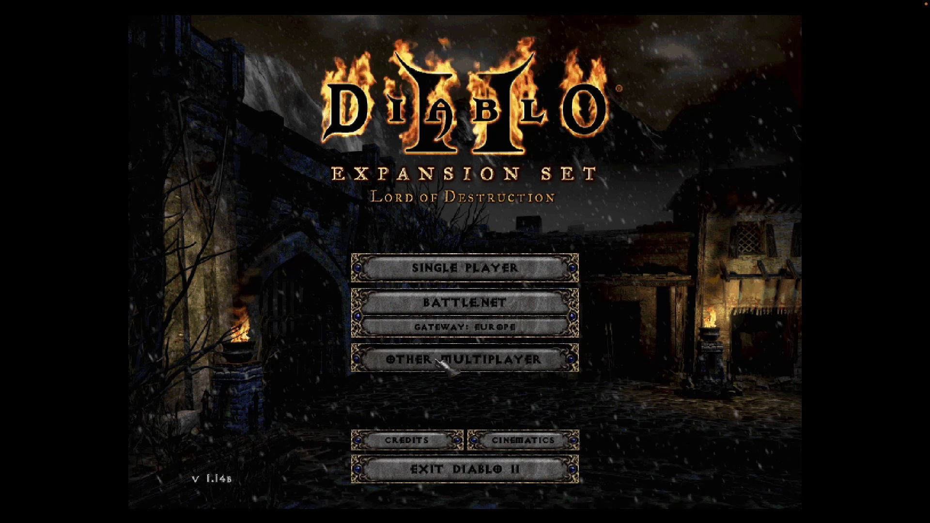
# Step: Host a TCP/IP multiplayer game with the existing Assassin character
pyautogui.click(496, 355)
pyautogui.click(438, 289)
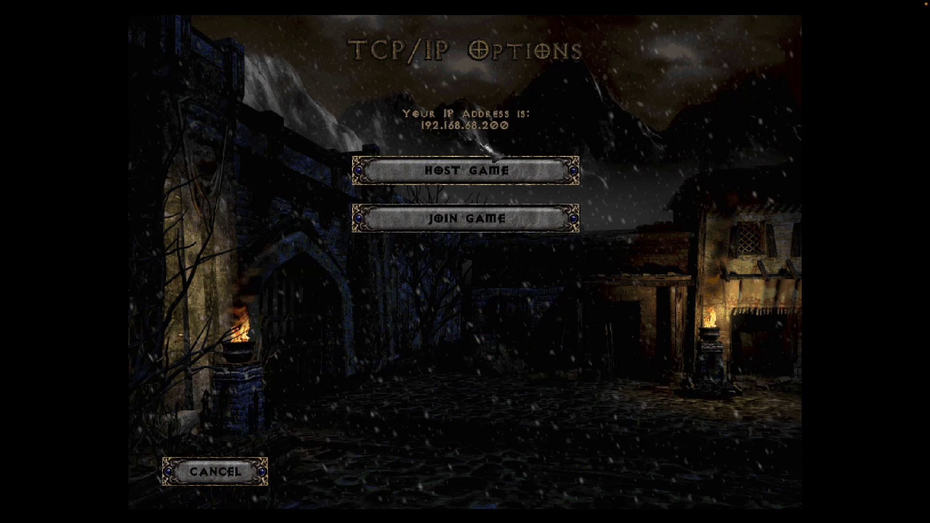
pyautogui.click(467, 174)
pyautogui.doubleClick(285, 125)
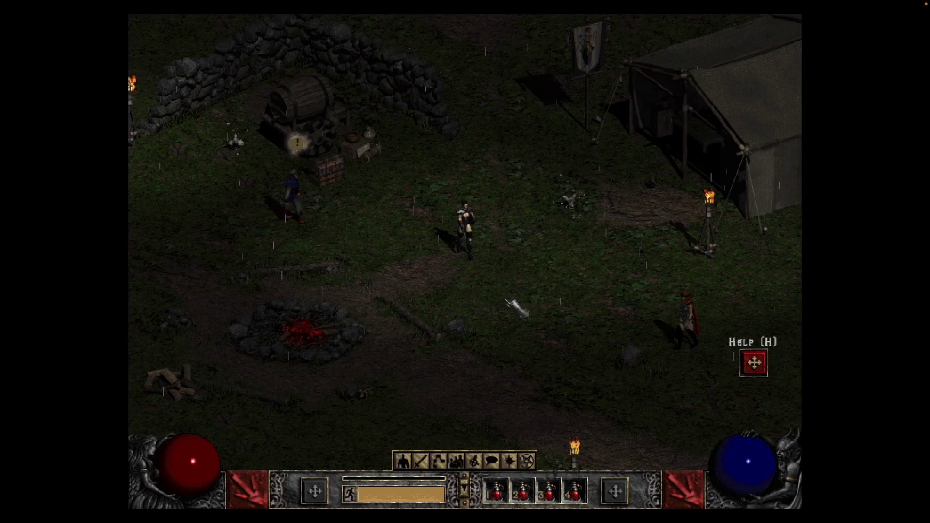
# Step: Walk the Assassin around the camp in the hosted game, exit it and leave the TCP/IP options
pyautogui.click(735, 257)
pyautogui.click(384, 214)
pyautogui.click(657, 262)
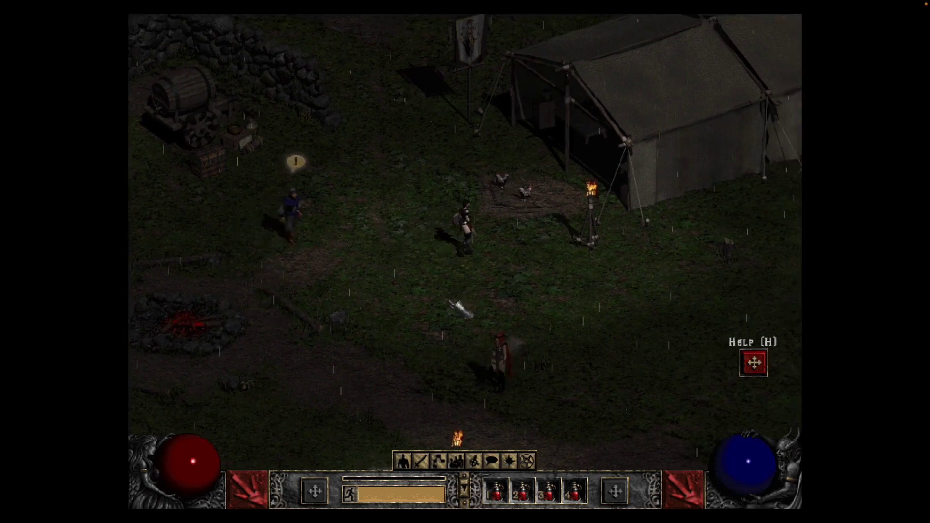
pyautogui.press('Escape')
pyautogui.press('Escape')
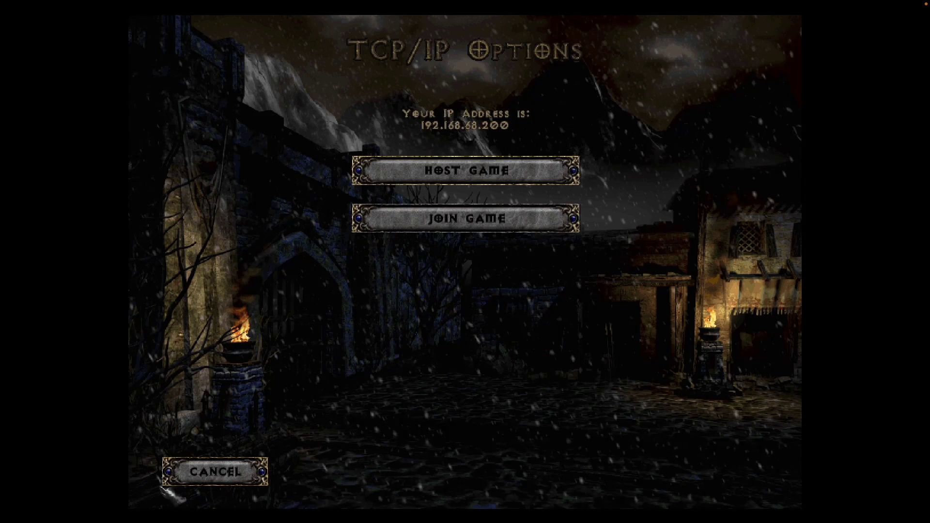
pyautogui.click(213, 469)
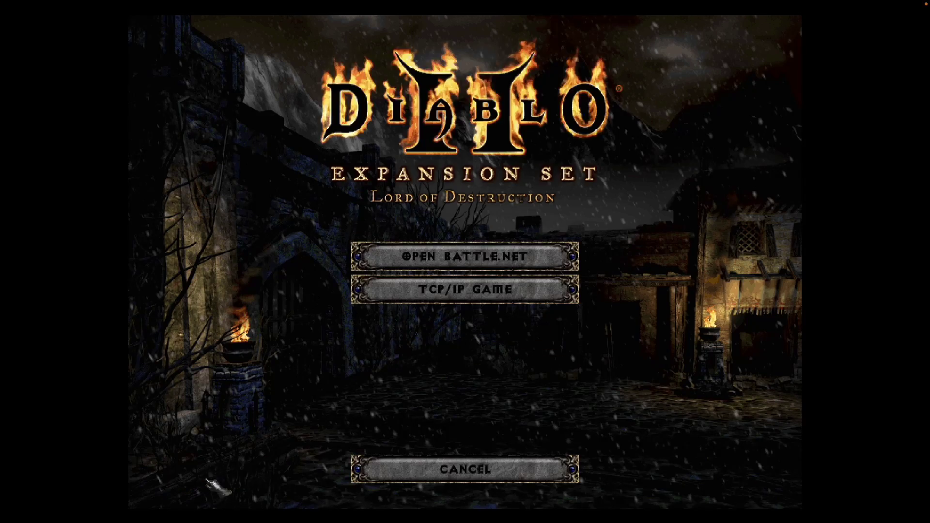
# Step: Leave the multiplayer menu and switch to Chrome to look at Project Diablo 2's home and download pages
pyautogui.click(439, 469)
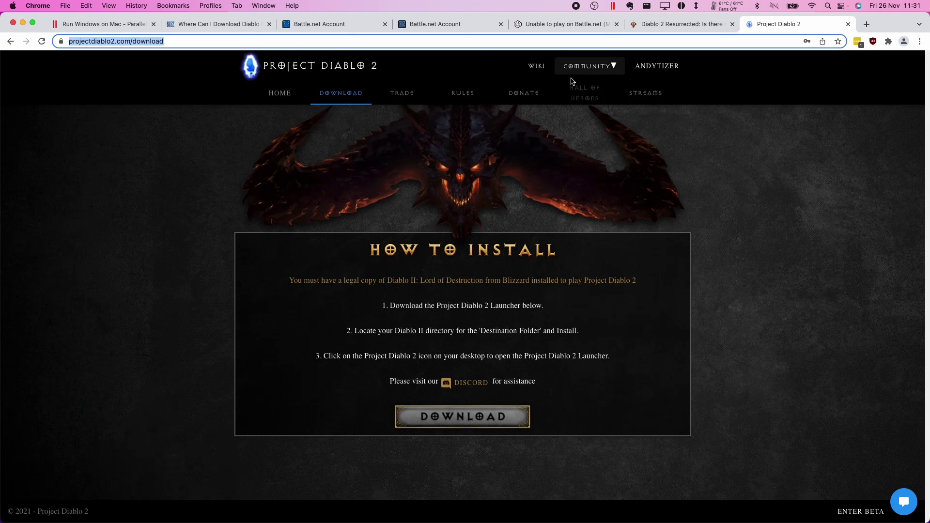
pyautogui.click(246, 69)
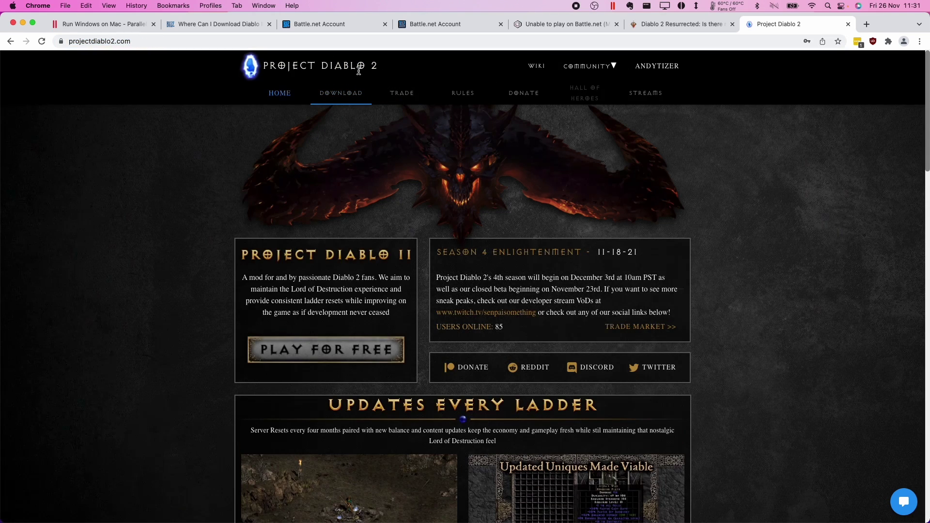
pyautogui.press('super+bracketleft')
pyautogui.click(107, 42)
# Step: Switch to CrossOver and run ProjectD2Installer.exe from the Downloads folder in the Diablo II bottle
pyautogui.click(237, 252)
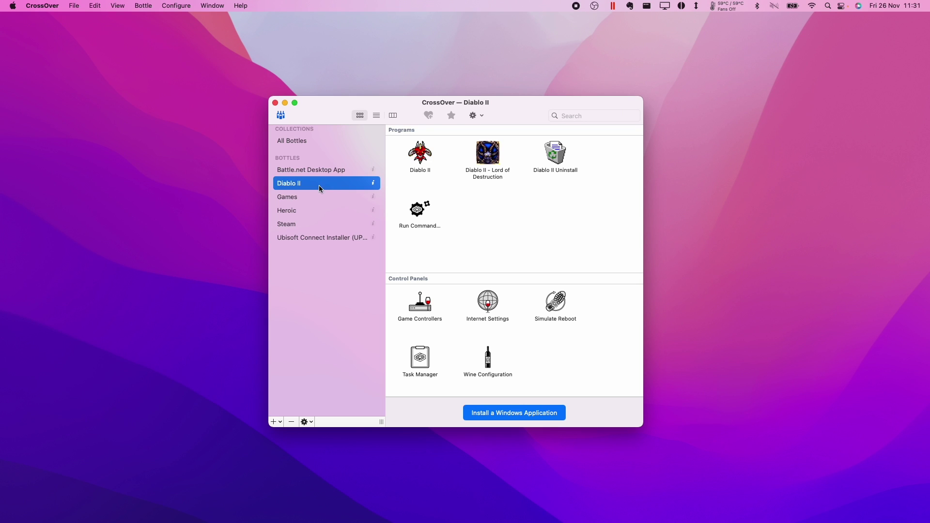
pyautogui.click(423, 209)
pyautogui.doubleClick(413, 211)
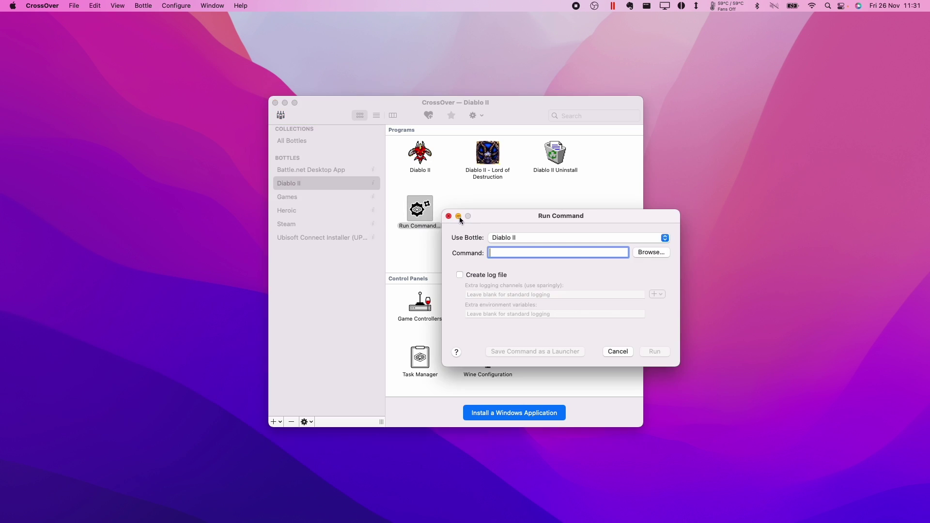
pyautogui.click(648, 252)
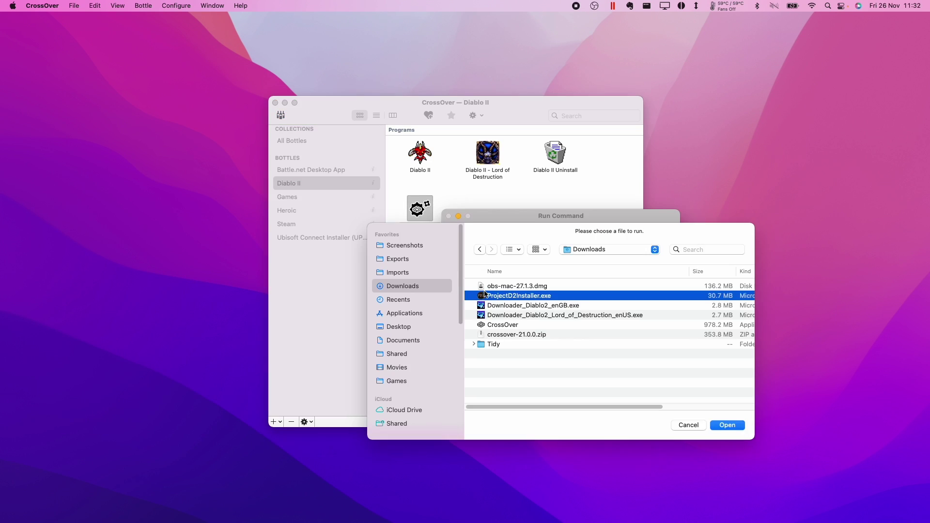
pyautogui.click(727, 425)
pyautogui.click(651, 350)
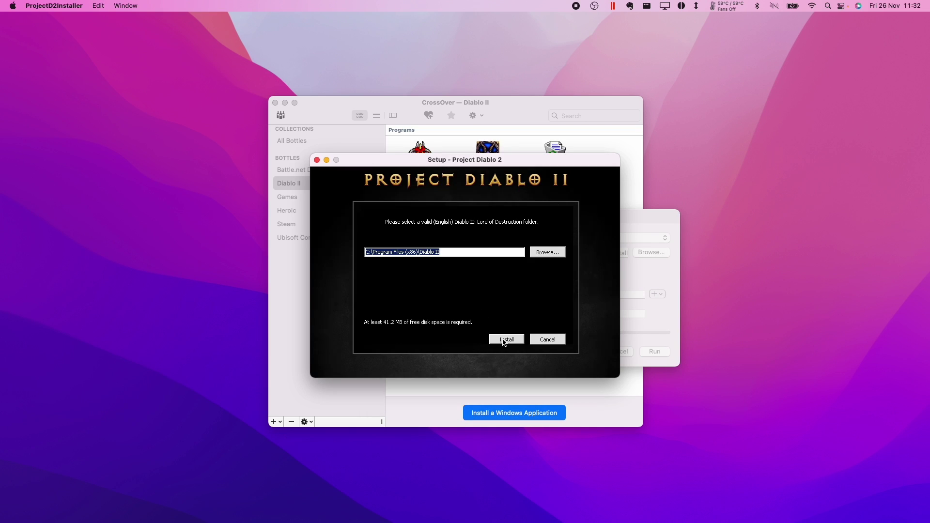
# Step: Install Project Diablo 2 into C:\Program Files (x86)\Diablo II without visiting its website, and try to launch it
pyautogui.click(505, 340)
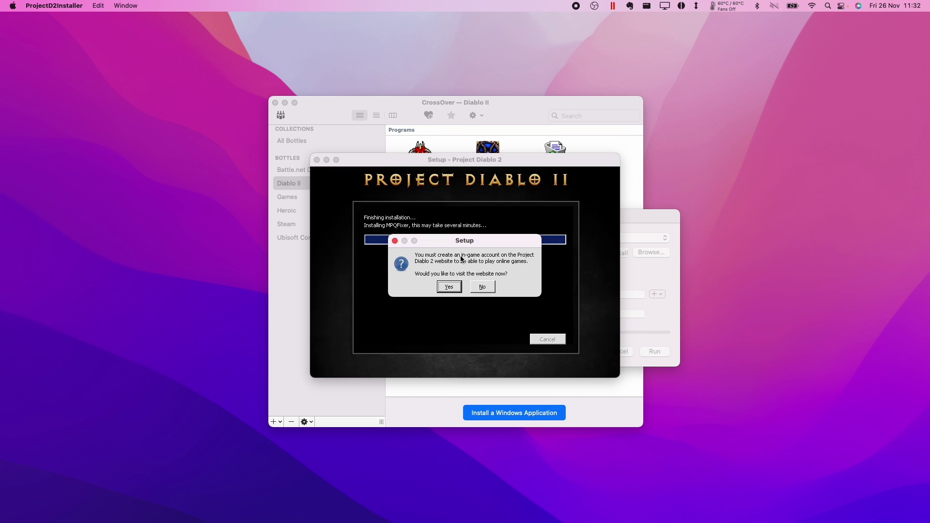
pyautogui.click(483, 290)
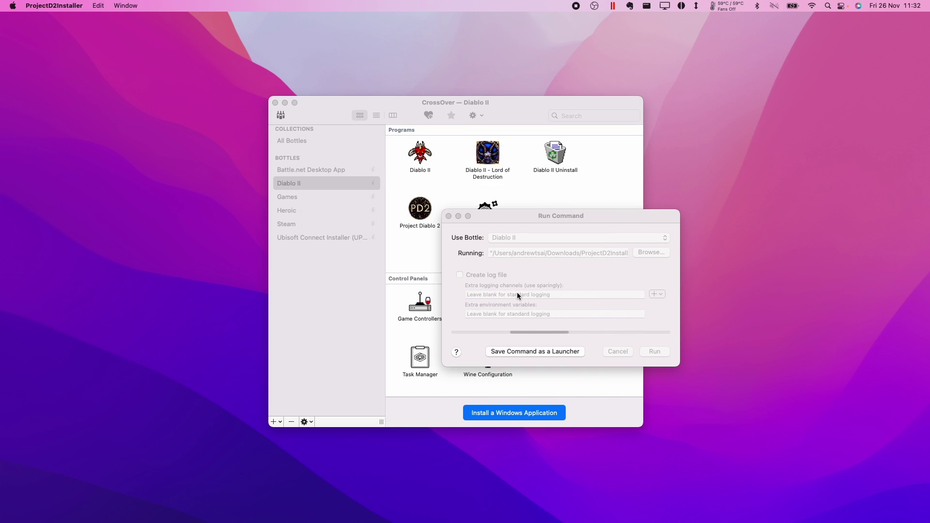
pyautogui.doubleClick(408, 210)
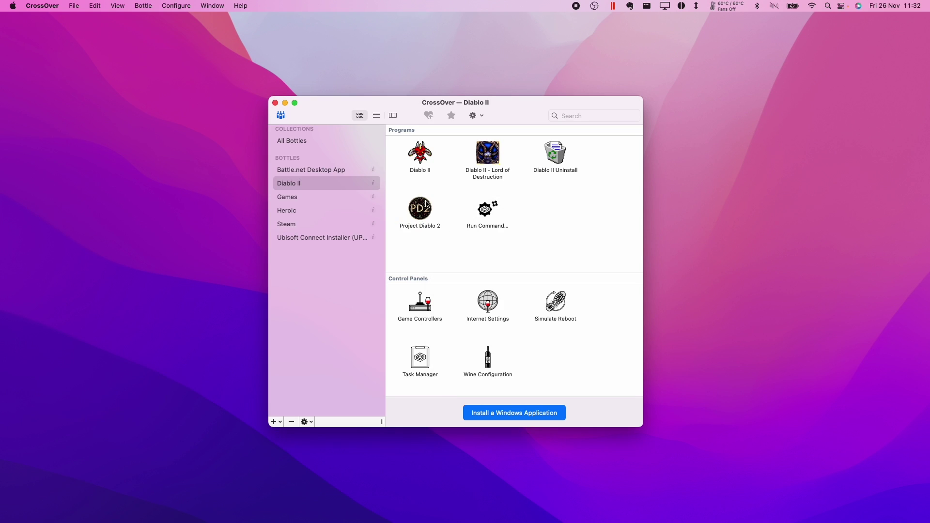
# Step: Start installing Microsoft .NET Framework 4.6.1 into the existing Diablo II bottle
pyautogui.moveTo(569, 517)
pyautogui.click(487, 414)
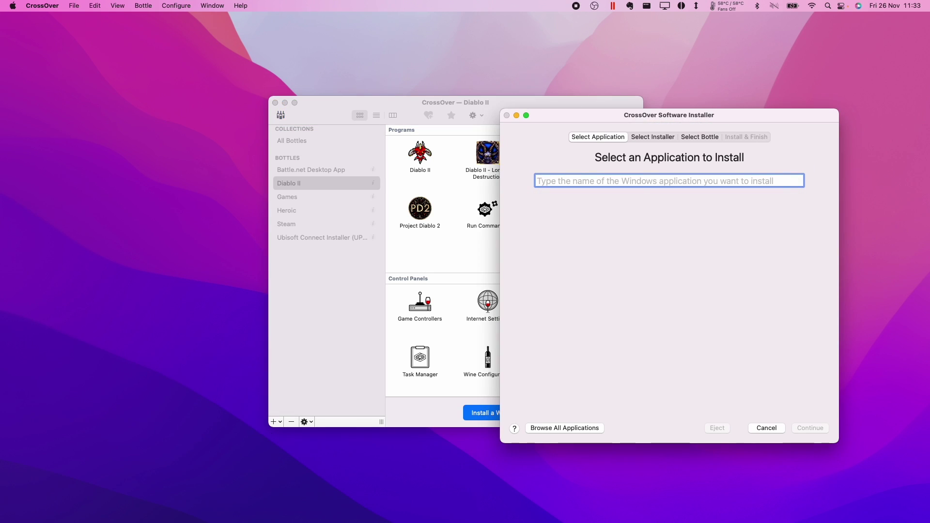
pyautogui.write('.net')
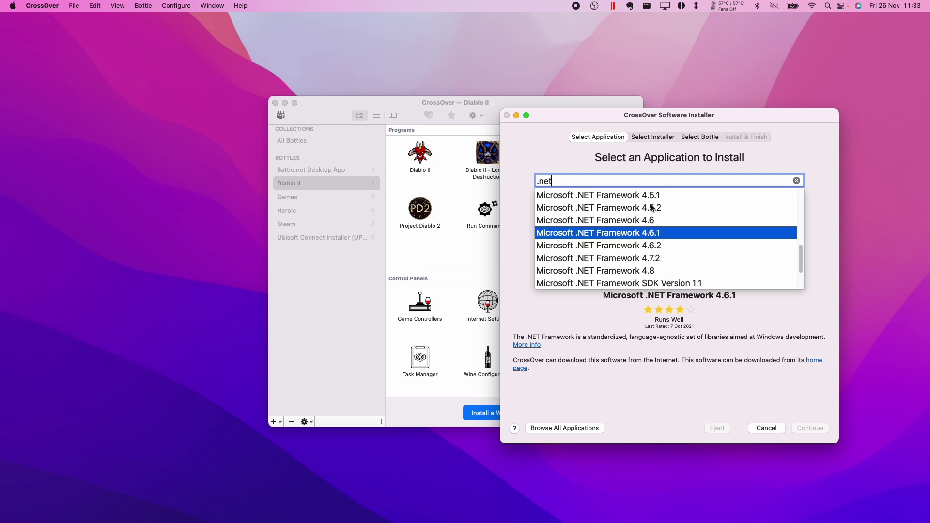
pyautogui.press('Return')
pyautogui.click(806, 429)
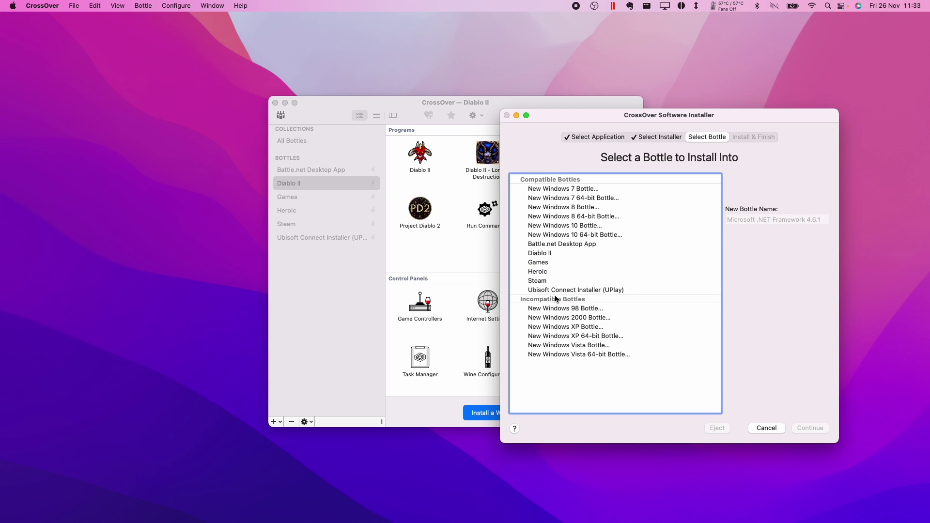
pyautogui.click(548, 253)
pyautogui.click(800, 428)
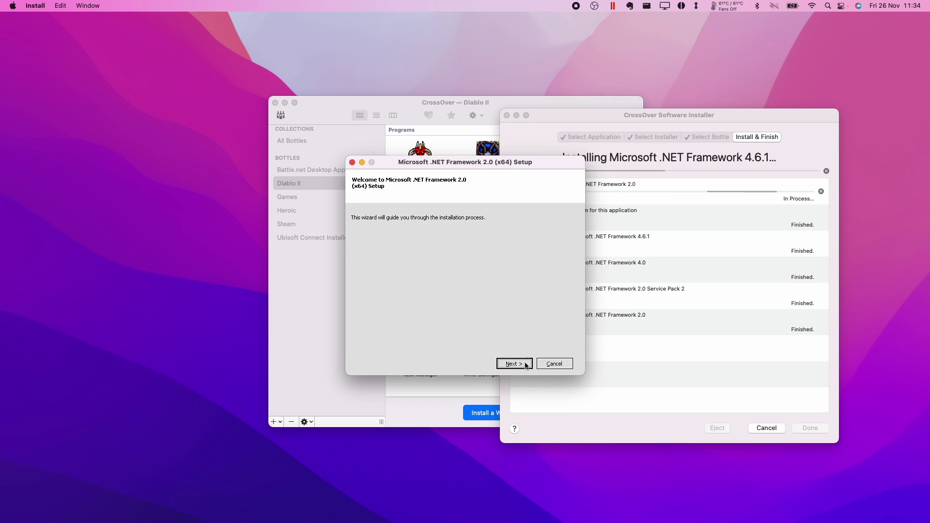
# Step: Accept the licence for Microsoft .NET Framework 2.0 (x64) and complete its installation
pyautogui.click(522, 364)
pyautogui.click(464, 345)
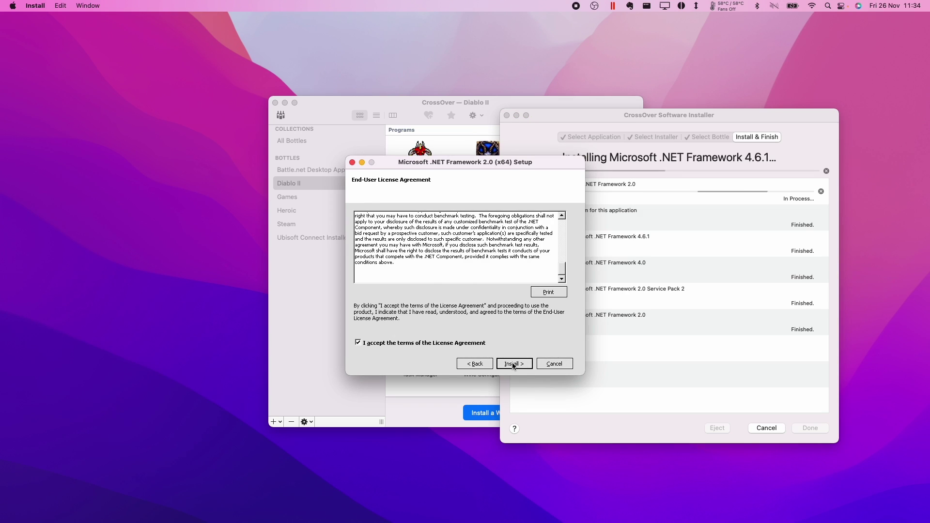
pyautogui.click(514, 366)
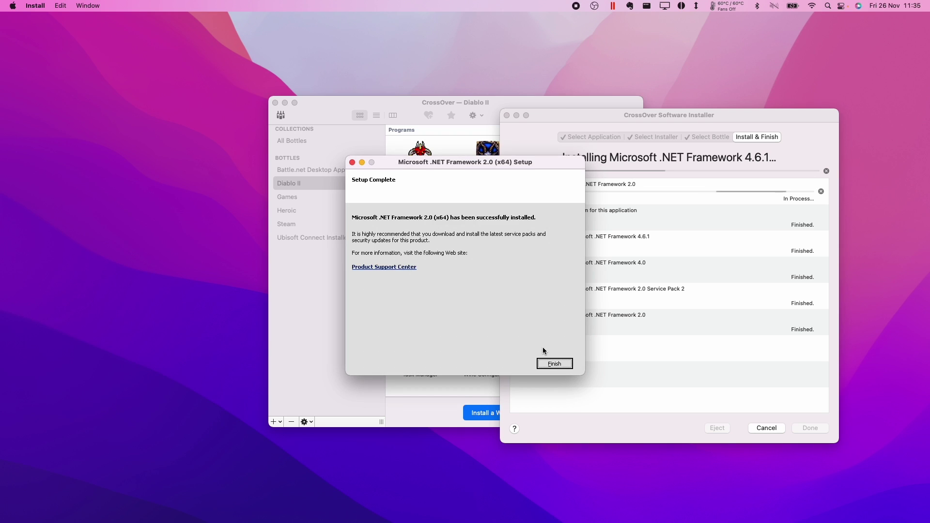
pyautogui.click(554, 364)
# Step: Accept the licence for .NET Framework 2.0 SP2, install it and postpone the restart
pyautogui.click(408, 275)
pyautogui.click(515, 371)
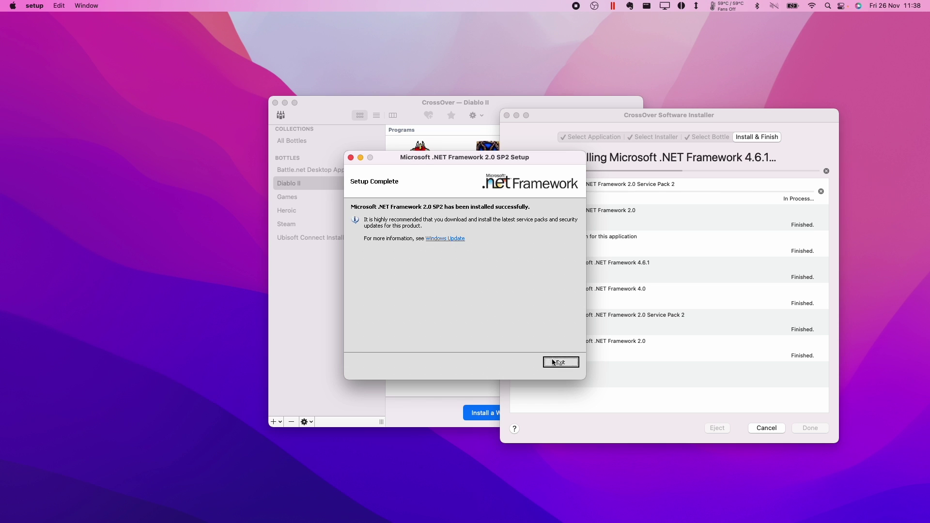
pyautogui.click(560, 362)
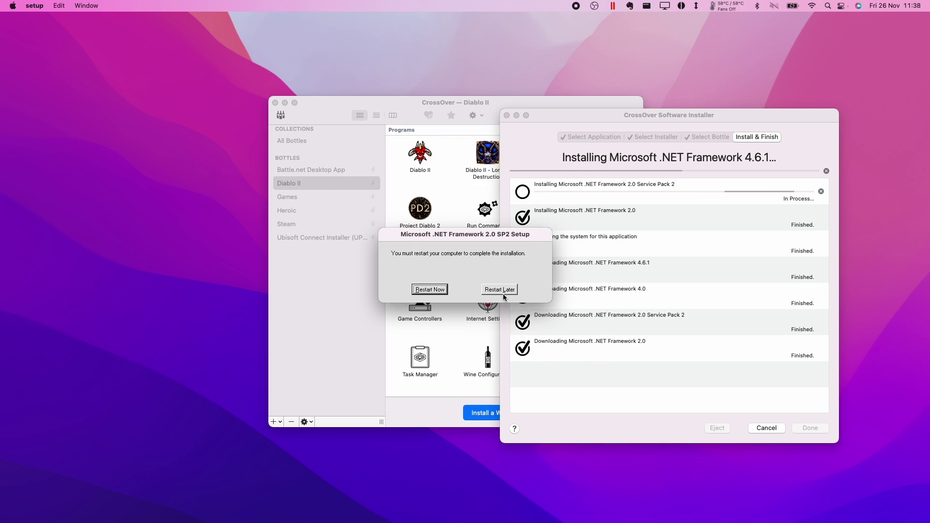
pyautogui.click(500, 289)
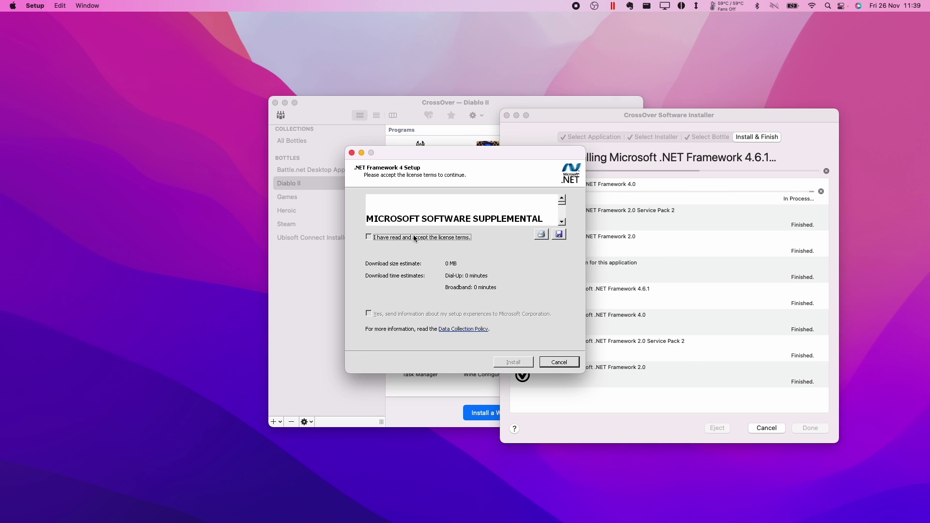
# Step: Accept the .NET Framework 4 licence terms, install it and postpone the restart
pyautogui.click(369, 237)
pyautogui.click(513, 363)
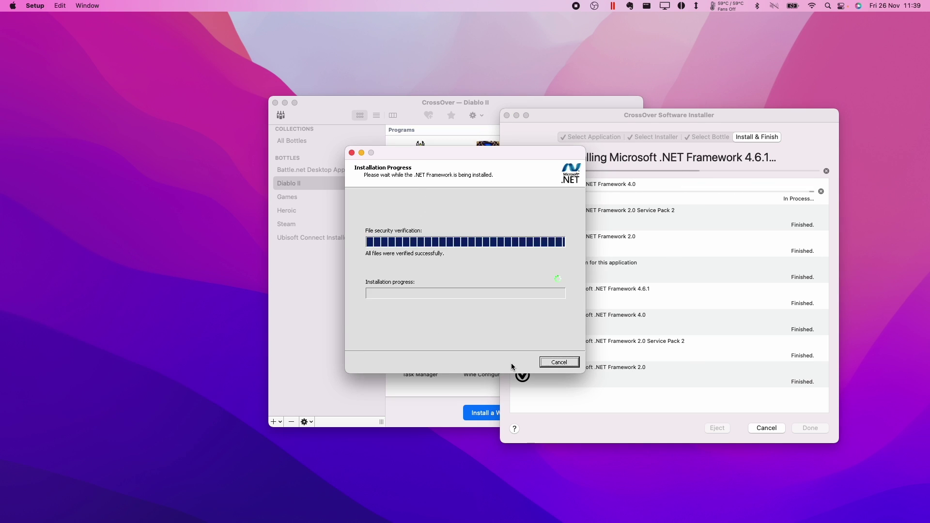
pyautogui.click(551, 366)
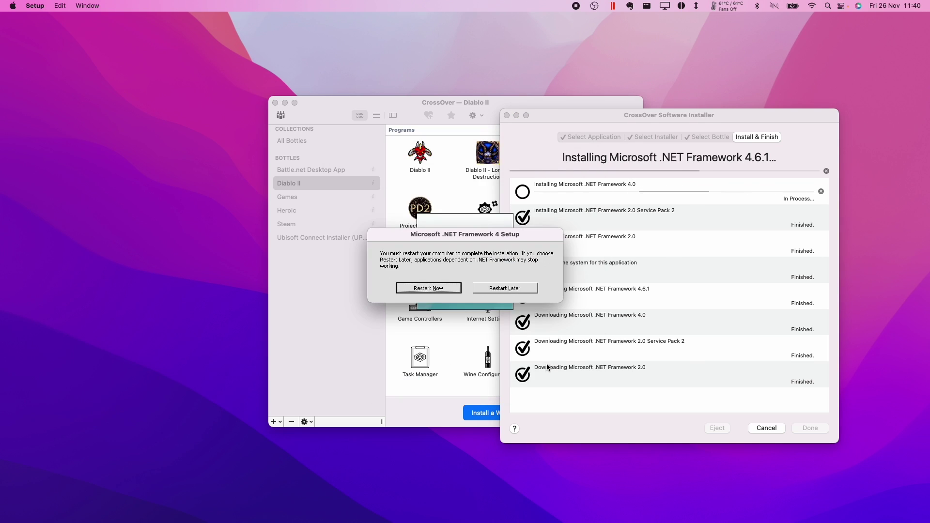
pyautogui.click(509, 289)
# Step: Accept the .NET Framework 4.6.1 licence terms, install it and finish the CrossOver software installation
pyautogui.click(517, 368)
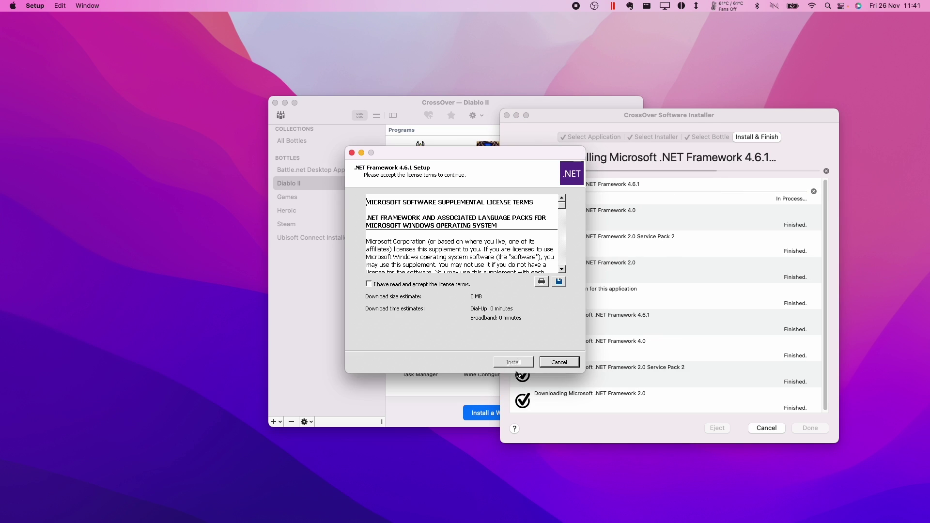
pyautogui.click(368, 285)
pyautogui.click(509, 363)
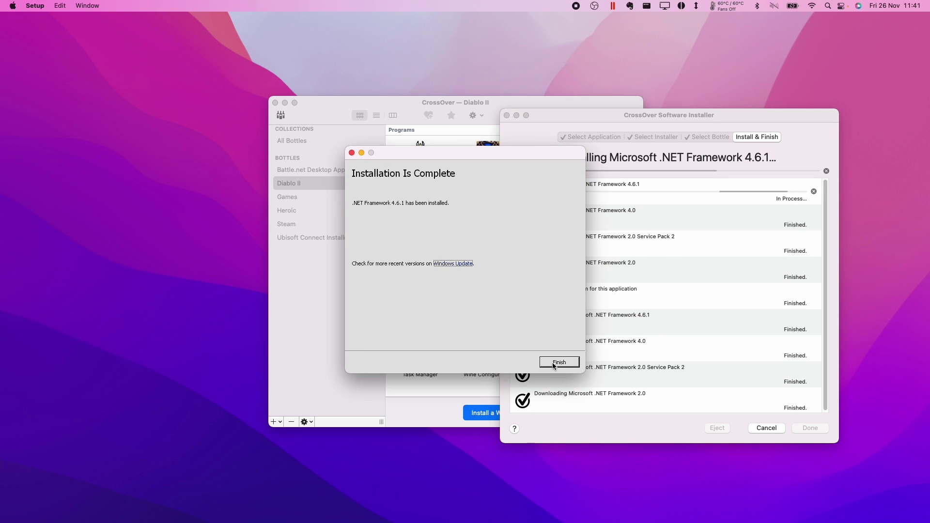
pyautogui.click(558, 362)
pyautogui.click(499, 287)
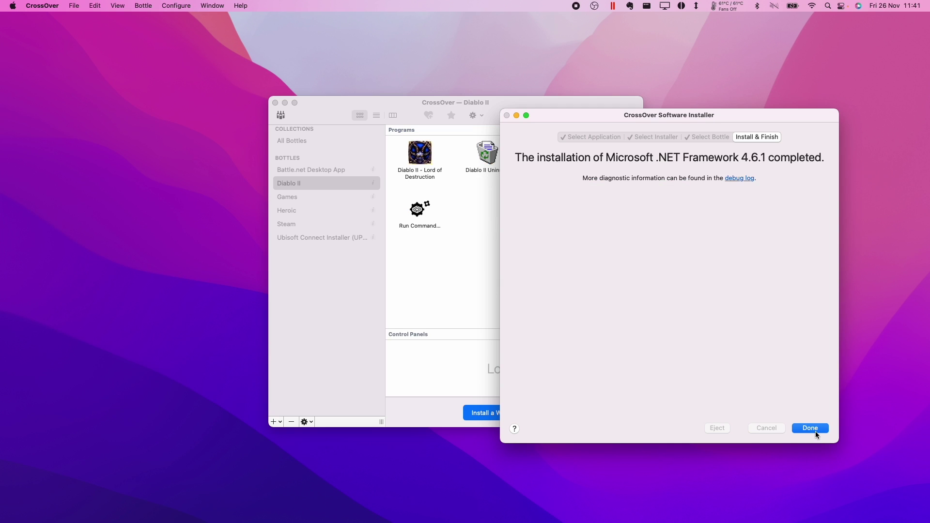
pyautogui.click(815, 431)
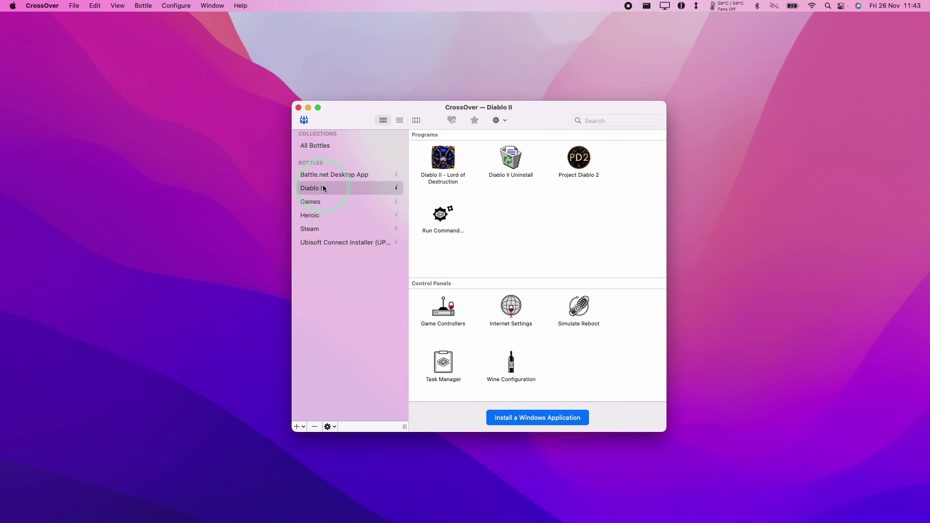
# Step: Set the Windows version to Windows XP in the Diablo II bottle's Wine configuration and apply it
pyautogui.click(325, 189)
pyautogui.click(321, 187)
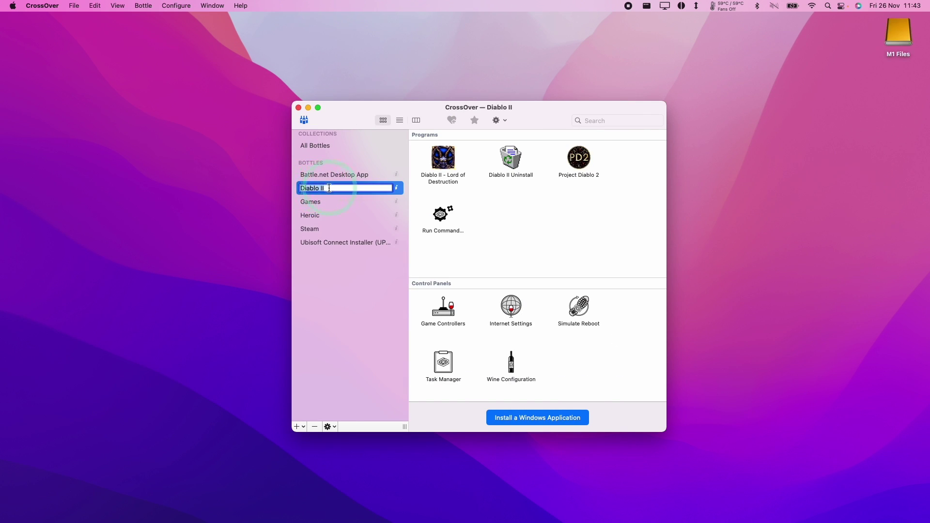
pyautogui.click(480, 245)
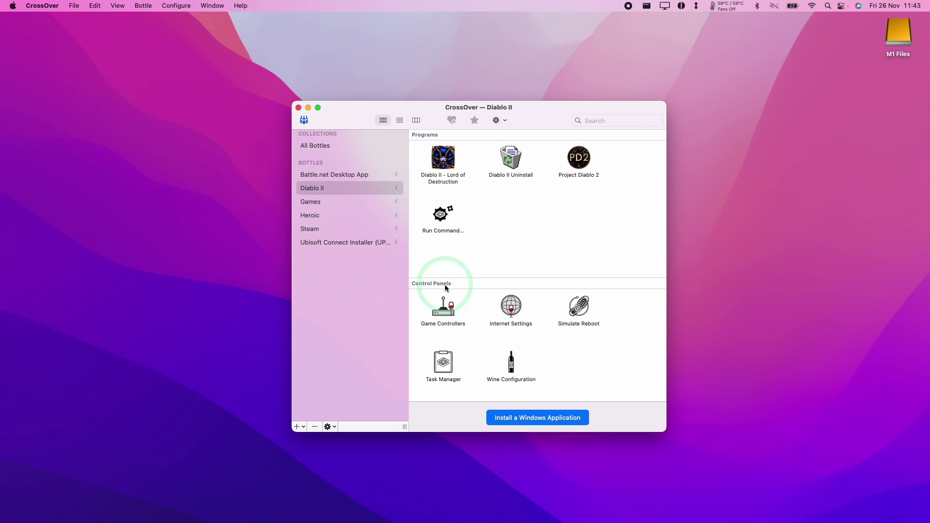
pyautogui.click(512, 363)
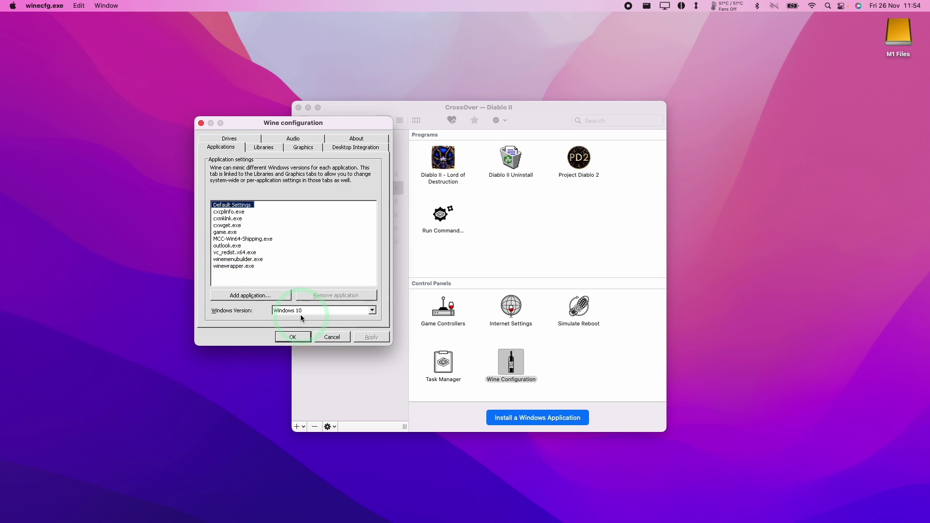
pyautogui.click(300, 317)
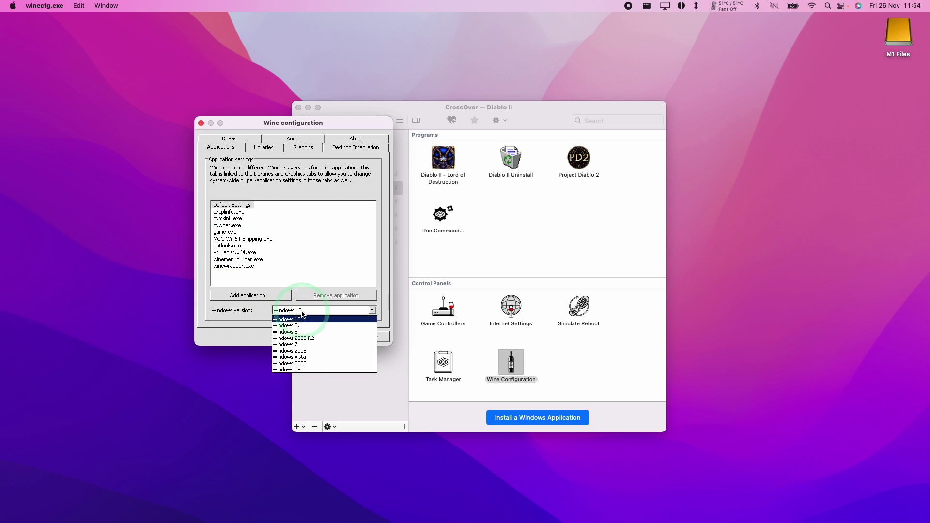
pyautogui.click(303, 370)
pyautogui.click(371, 337)
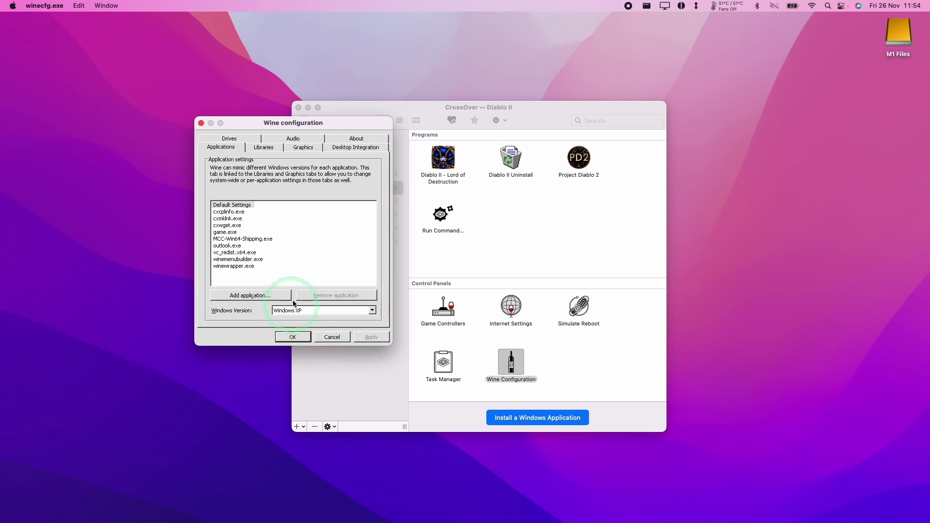
# Step: Add a DLL override for the ddraw library in the Wine configuration and save the settings
pyautogui.click(264, 147)
pyautogui.click(244, 212)
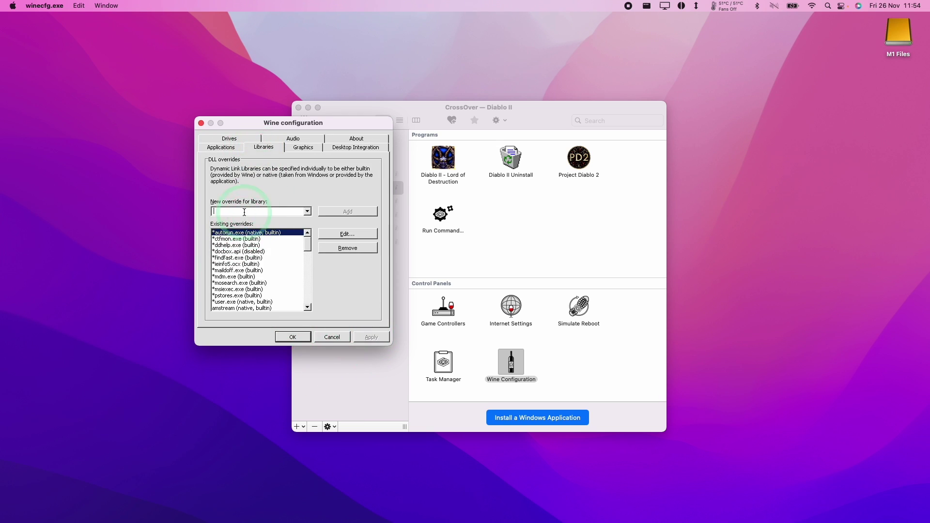
pyautogui.write('ddraw')
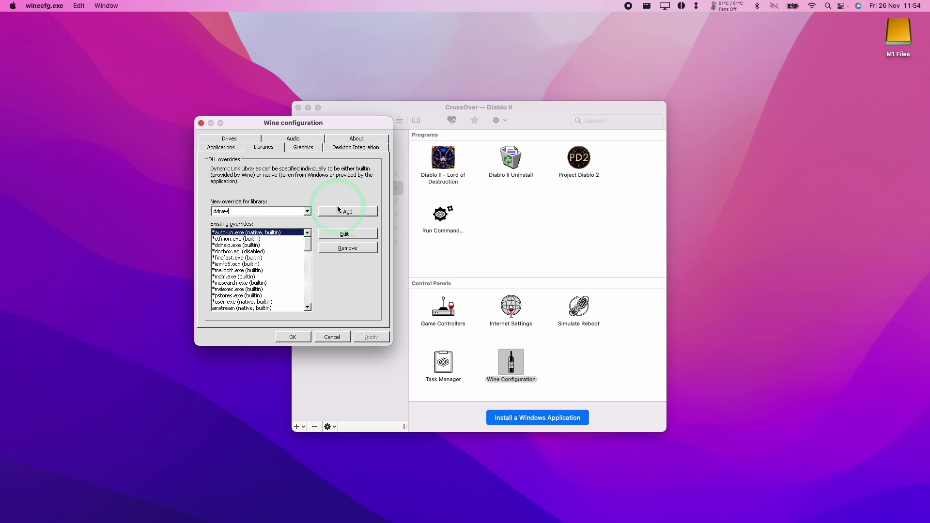
pyautogui.click(339, 210)
pyautogui.click(449, 285)
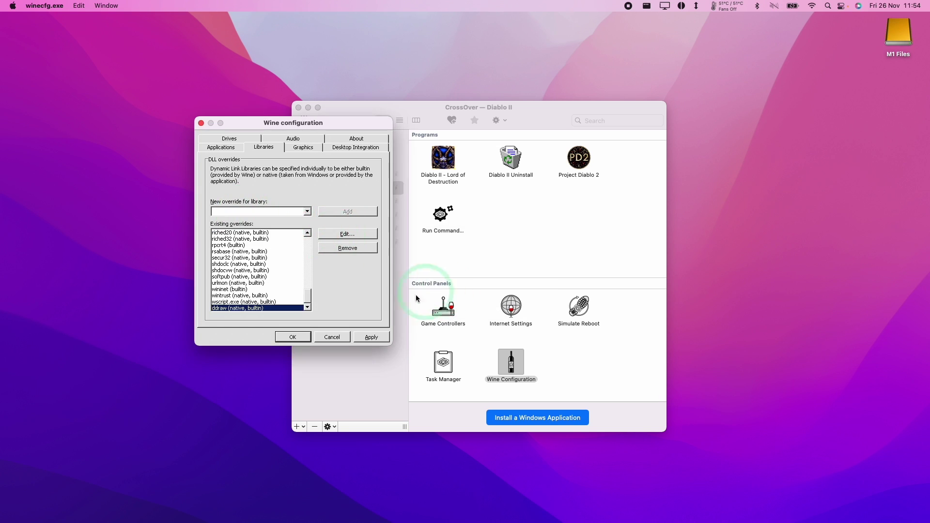
pyautogui.click(293, 337)
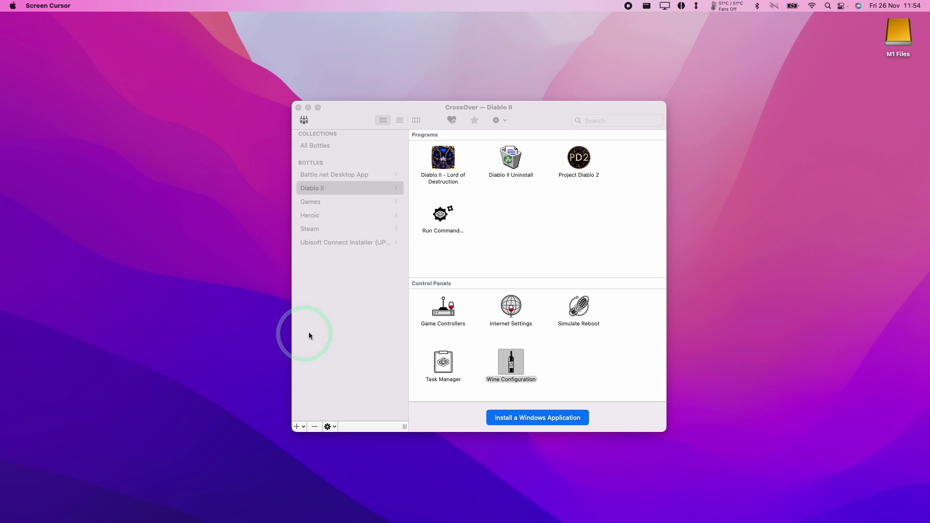
# Step: Launch Project Diablo 2 and set its DDraw resolution to 1920 wide by 1080 high in the launcher options
pyautogui.click(515, 258)
pyautogui.click(584, 162)
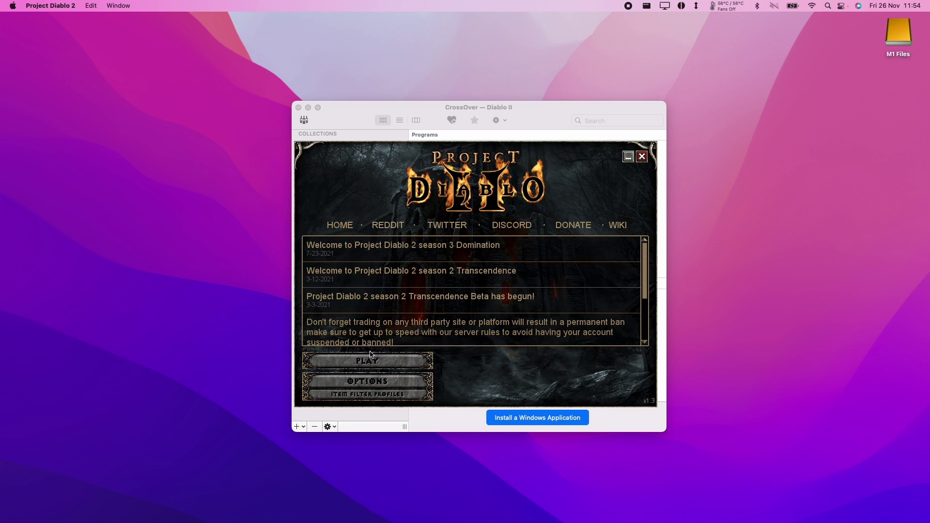
pyautogui.click(353, 376)
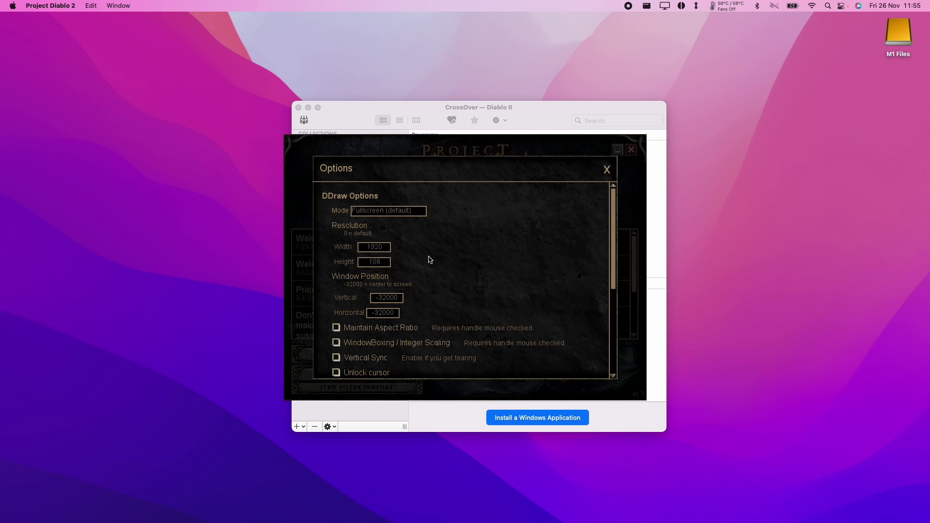
pyautogui.write('0')
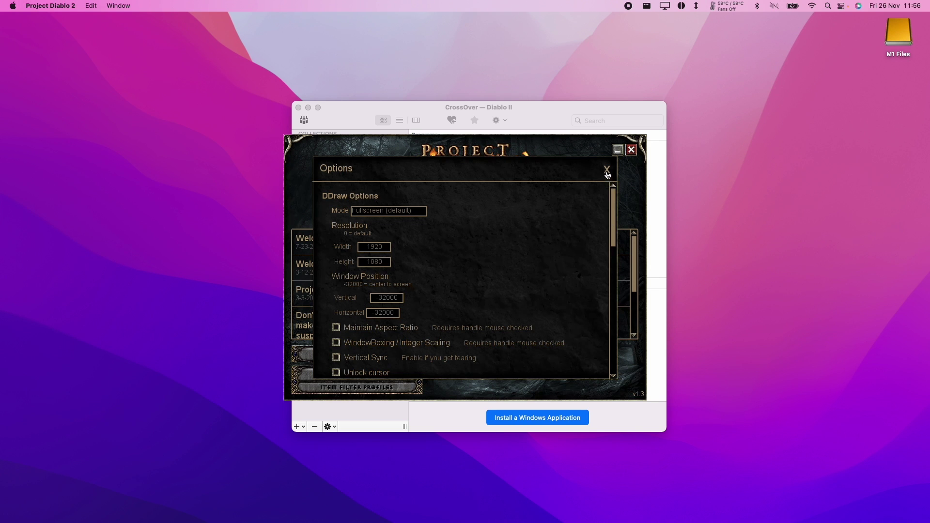
# Step: Quit and relaunch Project Diablo 2 from the Diablo II bottle, and start the game from its launcher
pyautogui.press('super+q')
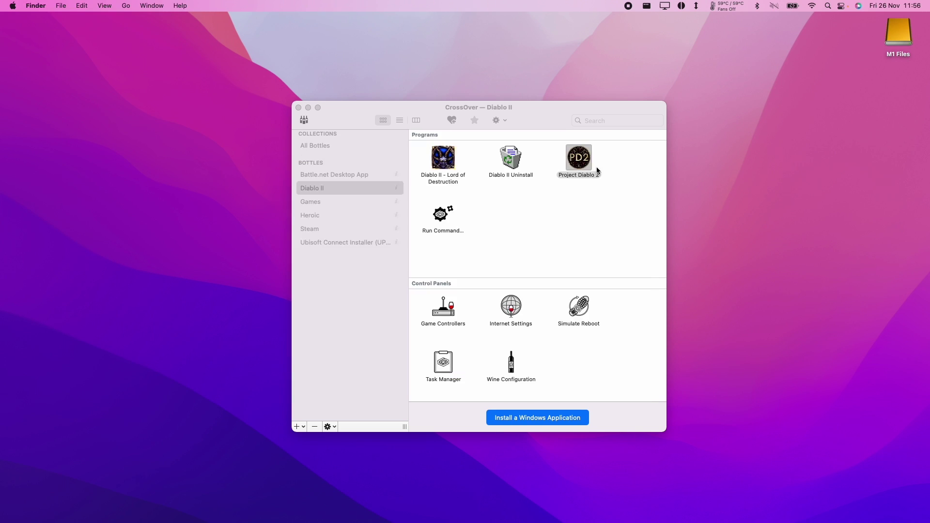
pyautogui.doubleClick(587, 169)
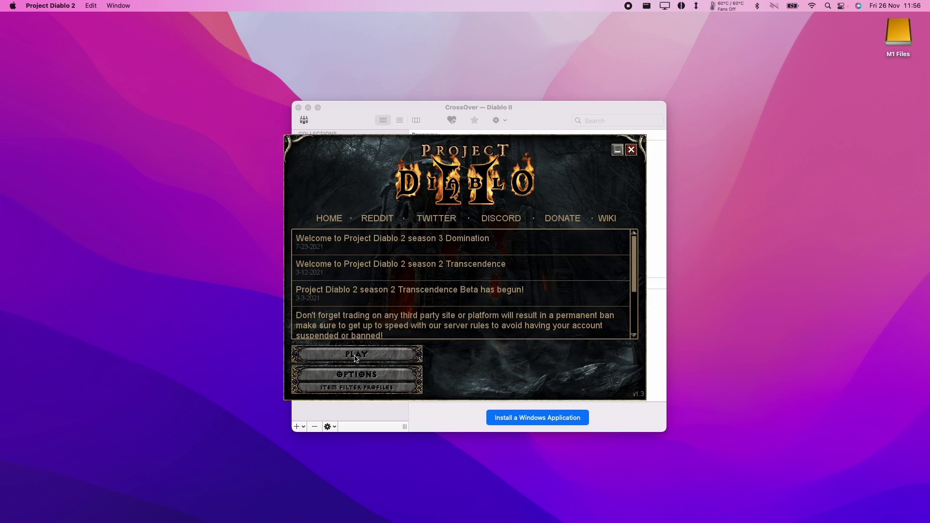
pyautogui.click(355, 355)
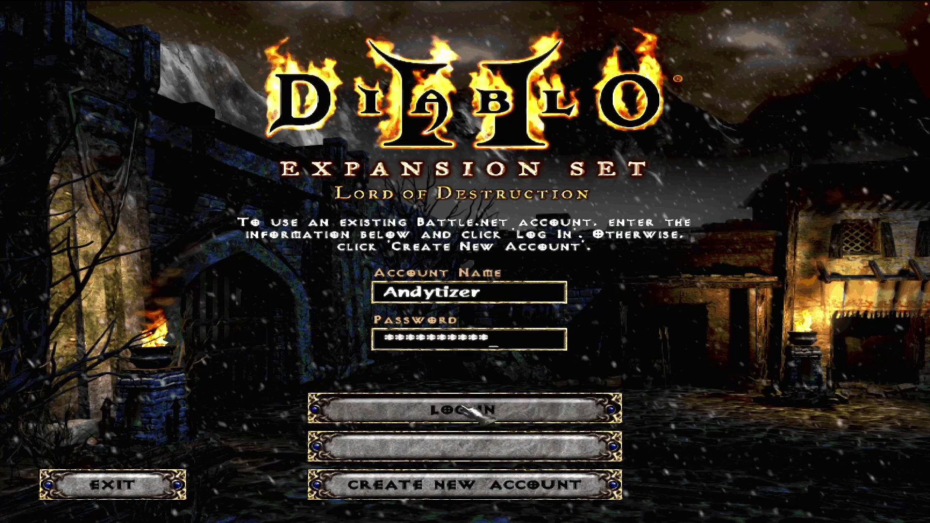
# Step: Log in to the game account, submit a new expansion Assassin under the player's name, and dismiss the wait dialog
pyautogui.click(562, 407)
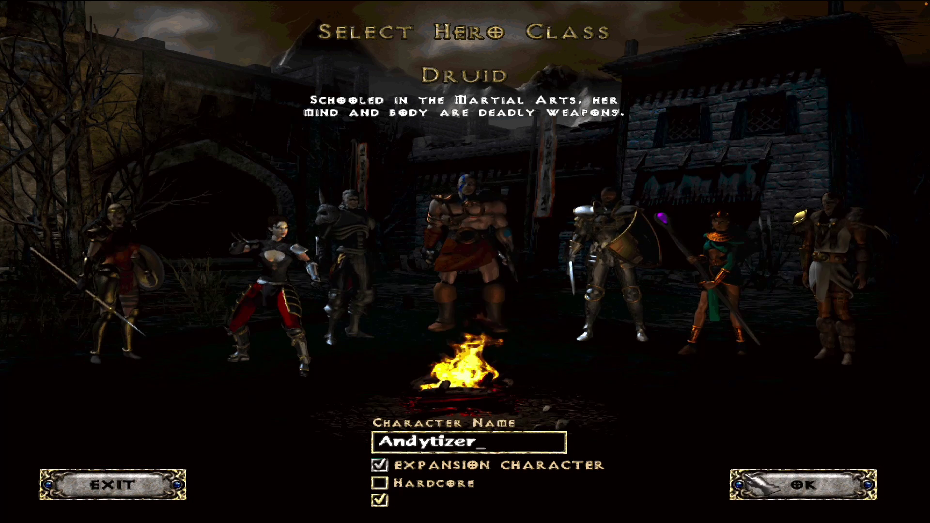
pyautogui.click(785, 486)
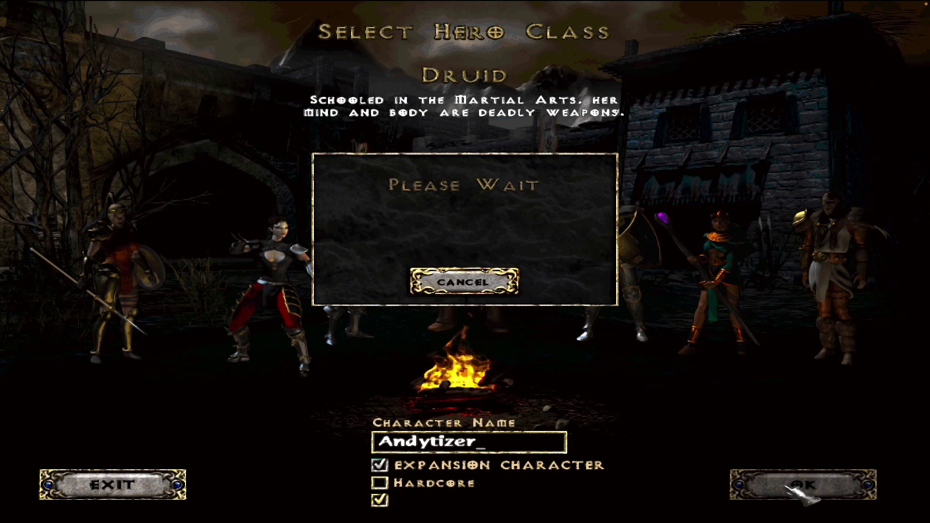
pyautogui.click(453, 284)
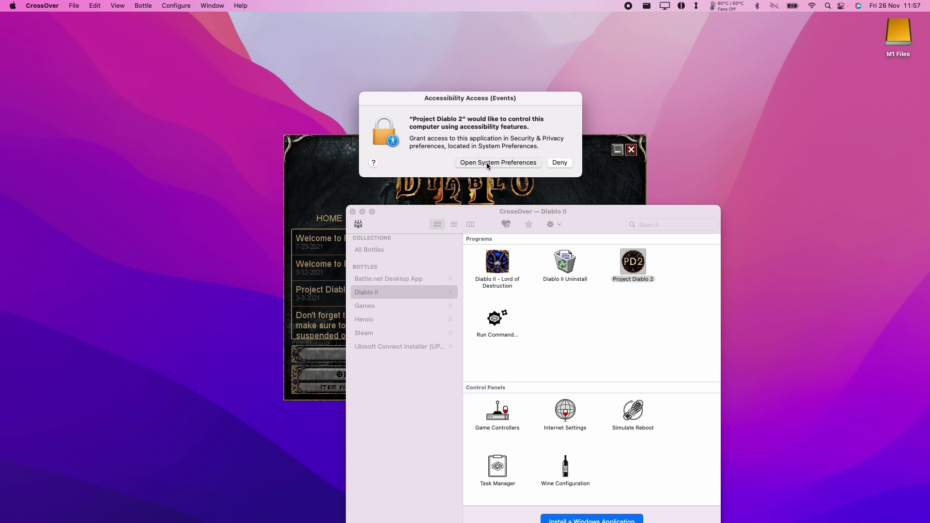
# Step: Allow Project Diablo 2 accessibility access in the Security & Privacy preferences, close them and reposition the CrossOver window
pyautogui.click(487, 162)
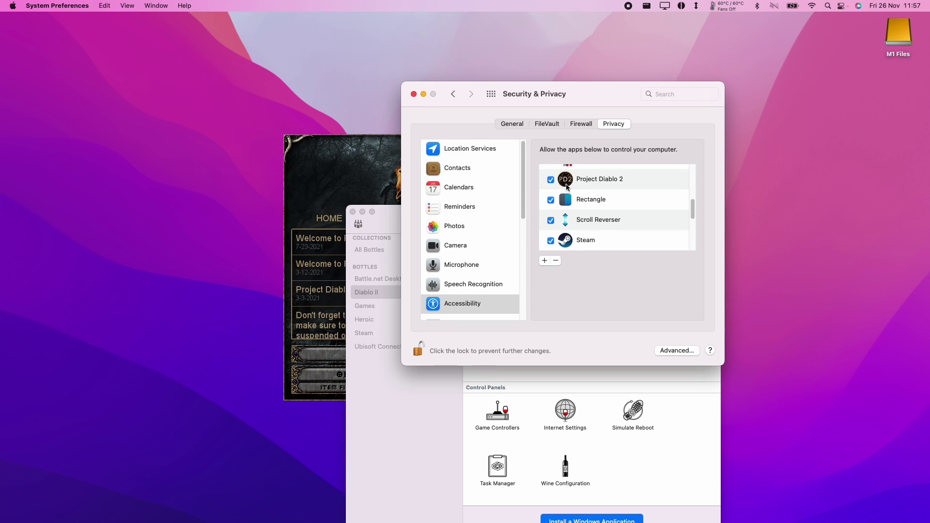
pyautogui.click(413, 94)
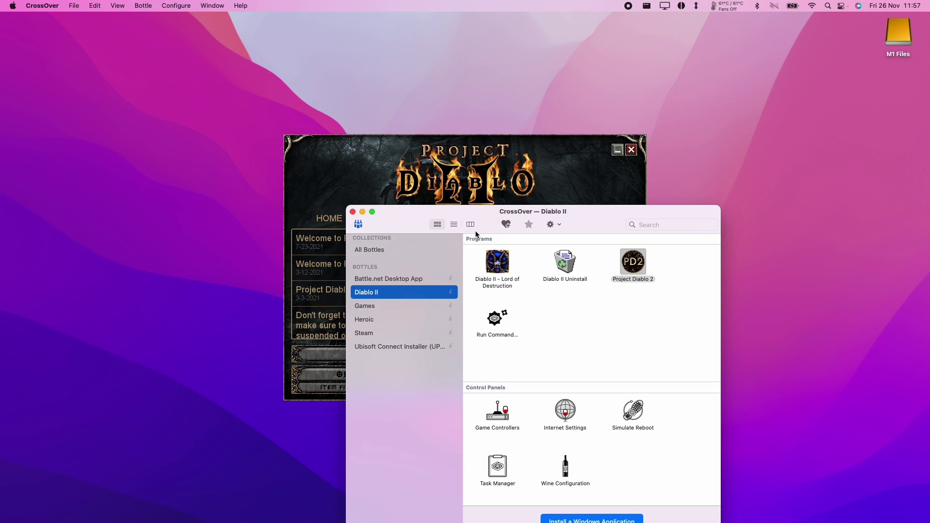
pyautogui.moveTo(475, 216); pyautogui.dragTo(475, 164)
# Step: Start the game from the Project Diablo 2 launcher and create a Normal difficulty online game named after the player
pyautogui.click(356, 160)
pyautogui.click(380, 351)
pyautogui.click(381, 355)
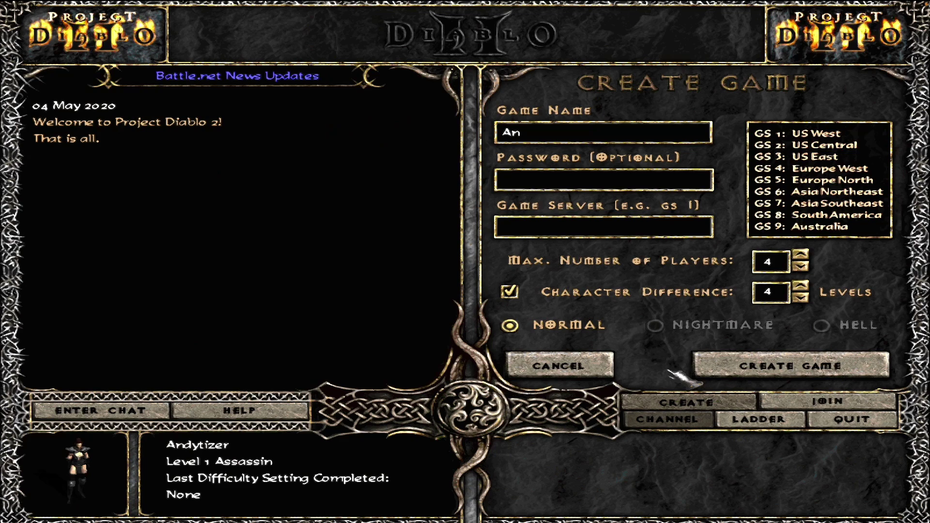
pyautogui.write('dytizer')
pyautogui.click(662, 354)
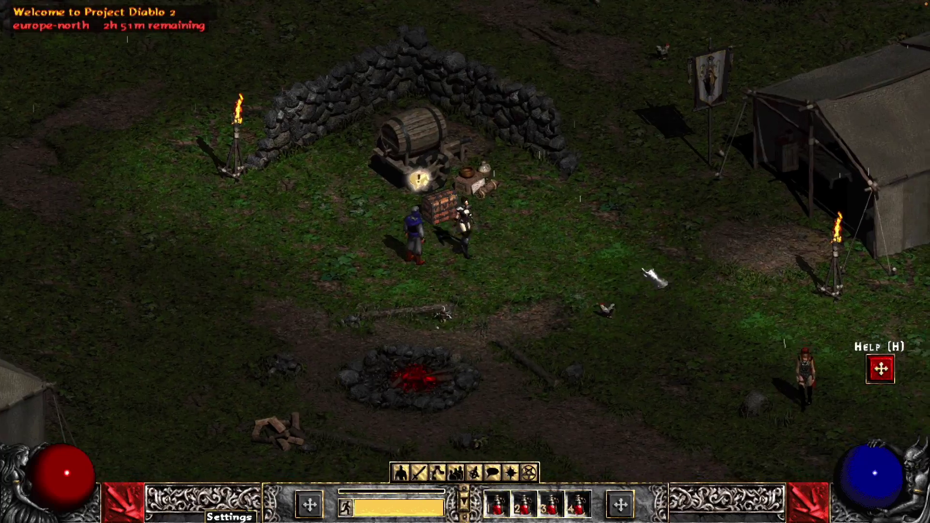
# Step: Walk the Assassin through the starting camp and out into the wilderness to the group of Fallen demons
pyautogui.click(648, 276)
pyautogui.click(668, 305)
pyautogui.moveTo(457, 322)
pyautogui.mouseDown()
pyautogui.moveTo(711, 278)
pyautogui.moveTo(770, 197)
pyautogui.moveTo(589, 184)
pyautogui.moveTo(232, 209)
pyautogui.mouseUp()
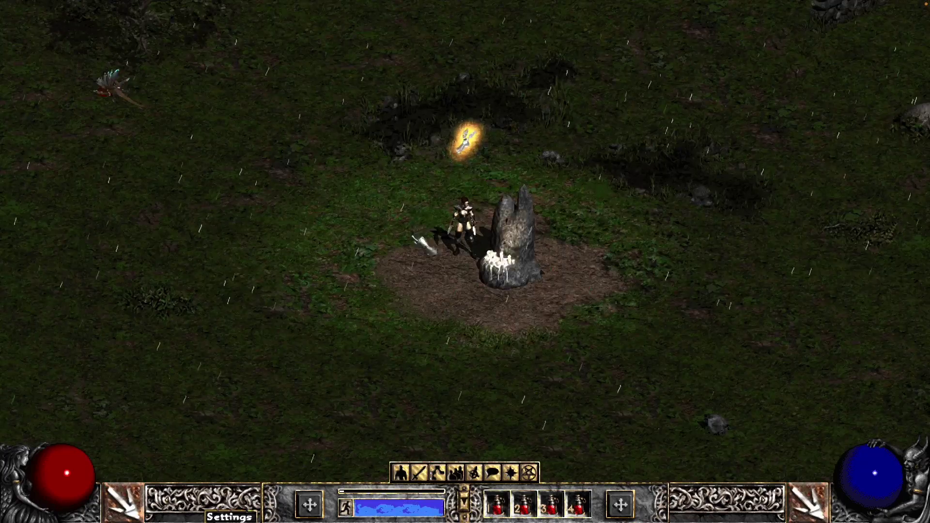
pyautogui.moveTo(413, 236)
pyautogui.mouseDown()
pyautogui.moveTo(503, 53)
pyautogui.moveTo(384, 81)
pyautogui.moveTo(516, 64)
pyautogui.moveTo(510, 90)
pyautogui.moveTo(602, 73)
pyautogui.moveTo(460, 55)
pyautogui.moveTo(399, 111)
pyautogui.mouseUp()
pyautogui.moveTo(465, 138); pyautogui.dragTo(465, 138)
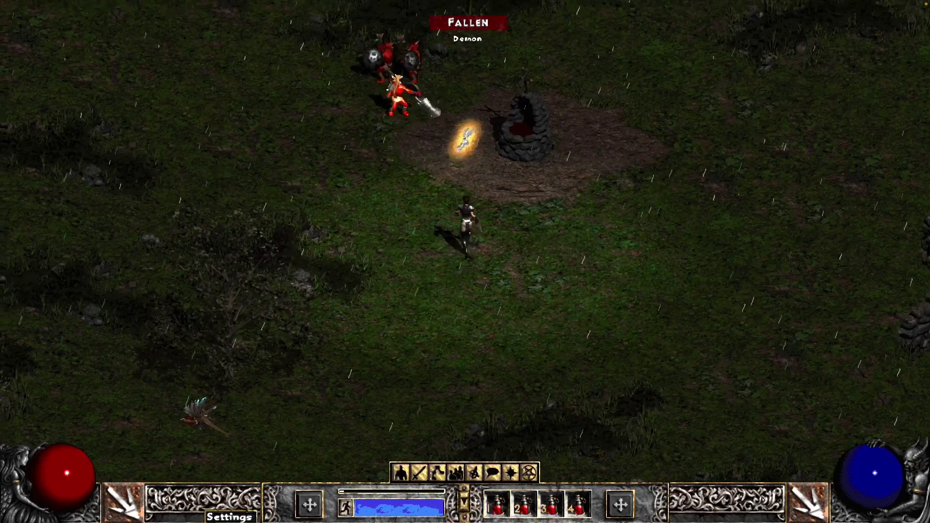